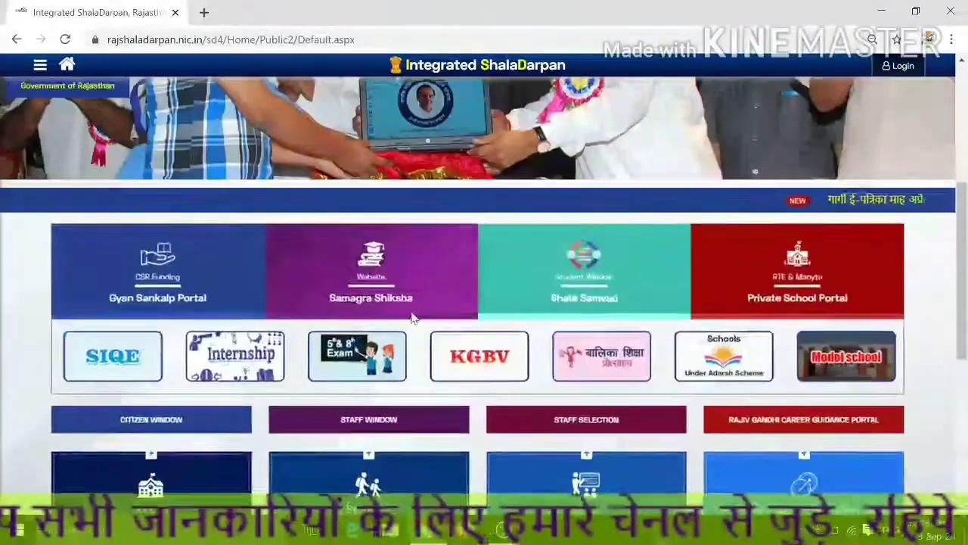
Open the portal's Staff Window and go to its staff login page.
{"action": "scroll", "coordinate": [378, 303], "scroll_direction": "down", "scroll_amount": 2}
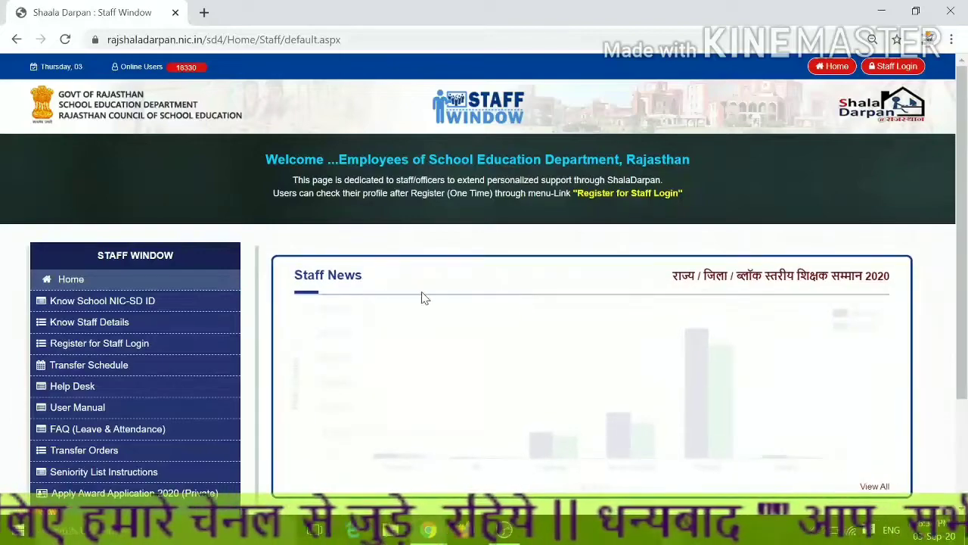
{"action": "scroll", "coordinate": [446, 363], "scroll_direction": "down", "scroll_amount": 2}
{"action": "scroll", "coordinate": [469, 376], "scroll_direction": "up", "scroll_amount": 2}
{"action": "scroll", "coordinate": [472, 379], "scroll_direction": "down", "scroll_amount": 2}
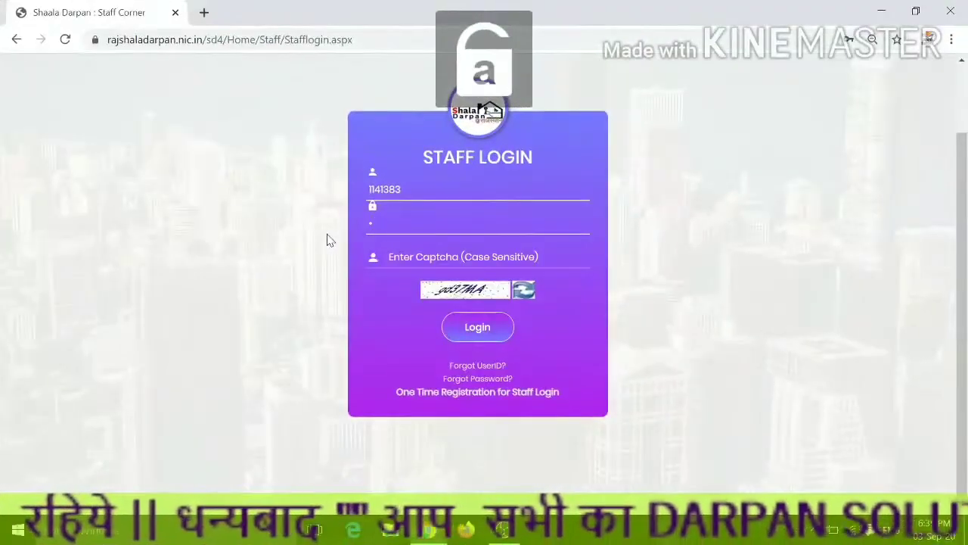
Log in to the staff account with the account password and captcha, and save the password in the browser.
{"action": "type", "text": "aa"}
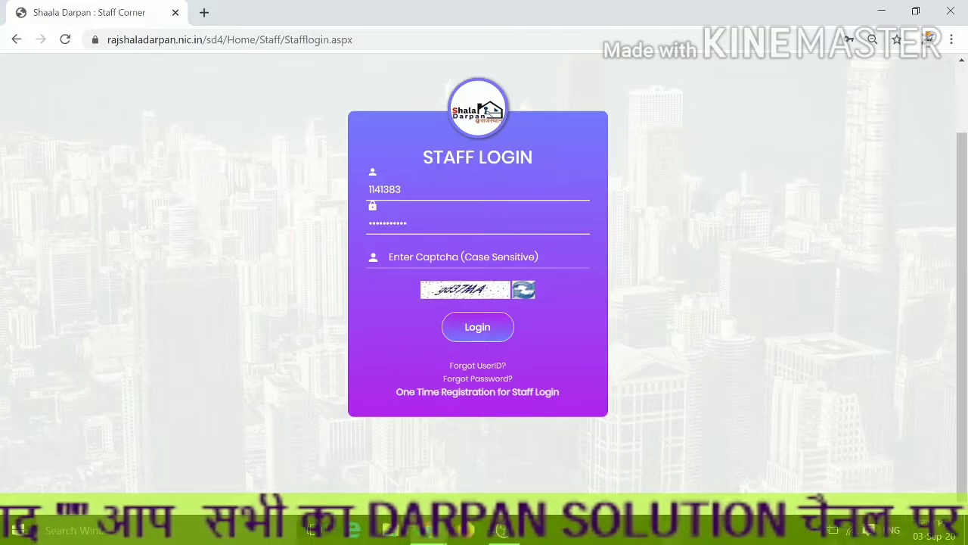
{"action": "left_click", "coordinate": [370, 256]}
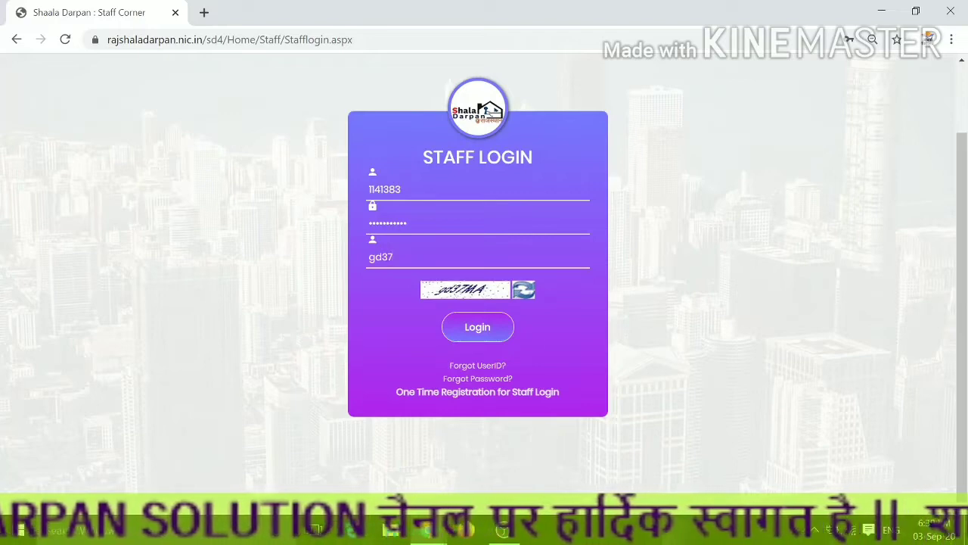
{"action": "key", "text": "Caps_Lock"}
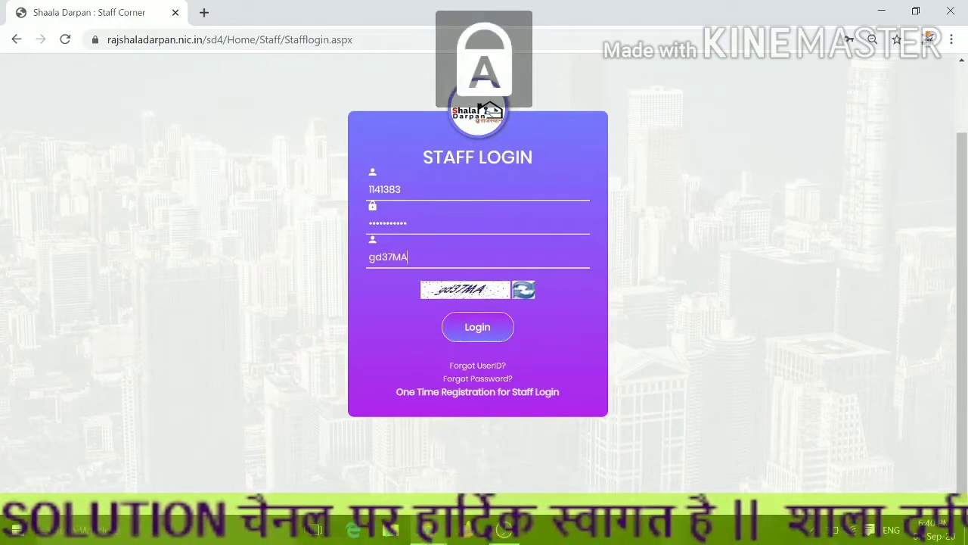
{"action": "left_click", "coordinate": [483, 334]}
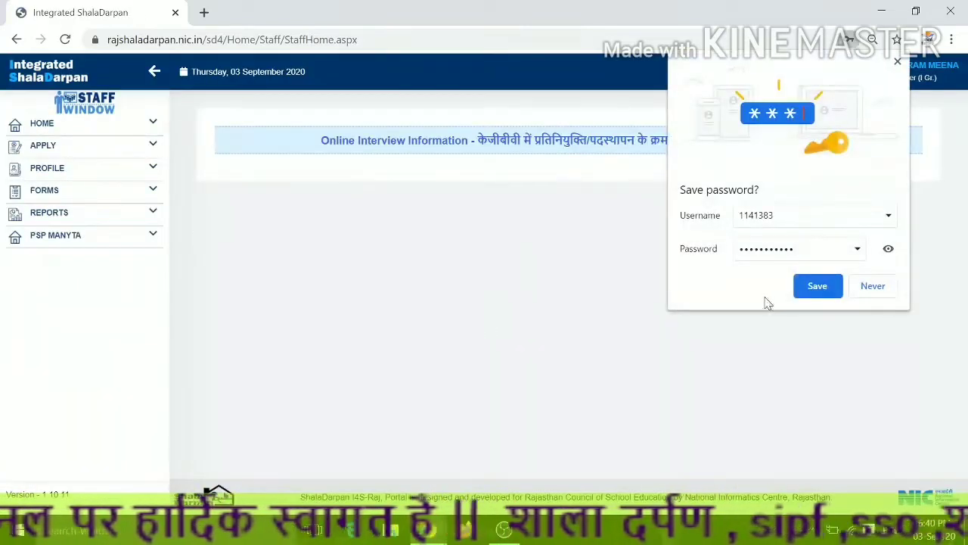
{"action": "left_click", "coordinate": [834, 290]}
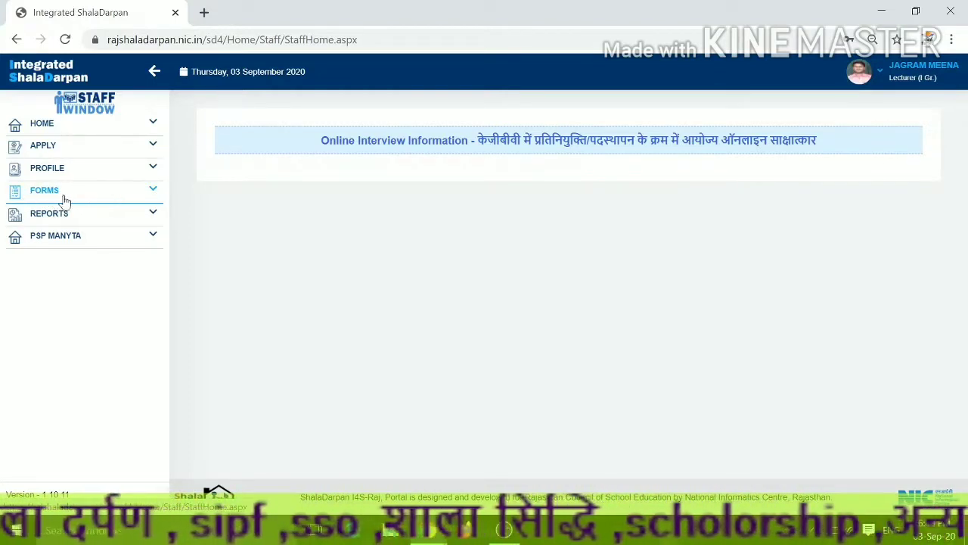
Open the TAF Teacher Format (Session 2020-21) from the forms.
{"action": "left_click", "coordinate": [154, 194]}
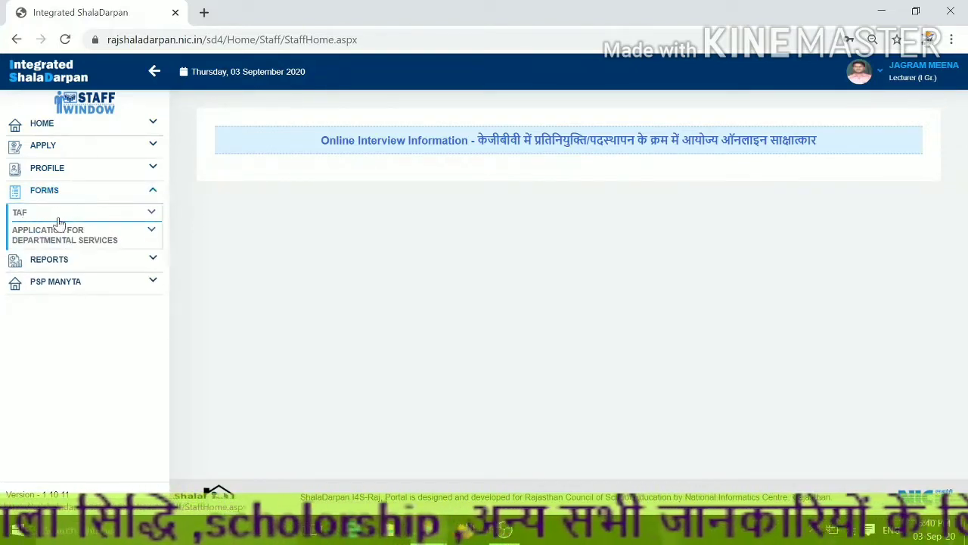
{"action": "left_click", "coordinate": [148, 217]}
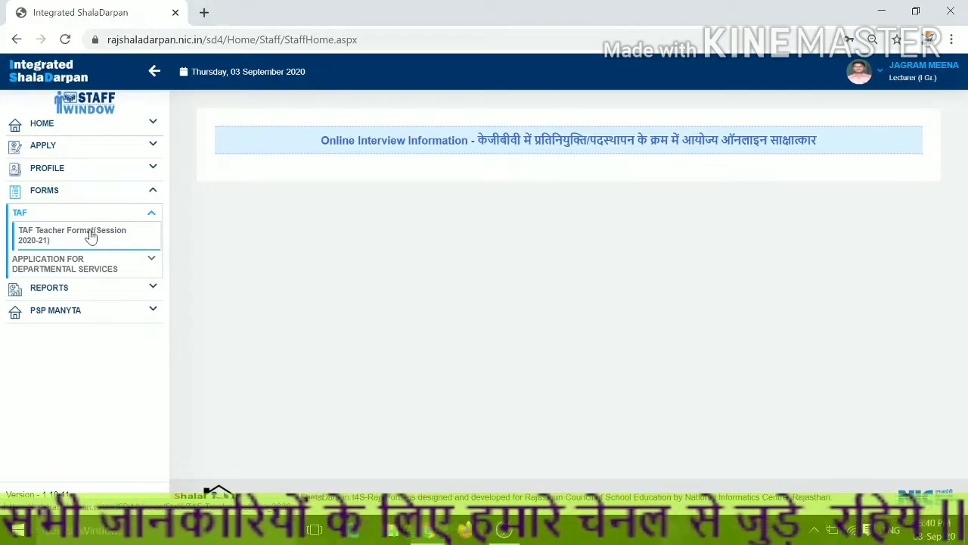
{"action": "left_click", "coordinate": [90, 237]}
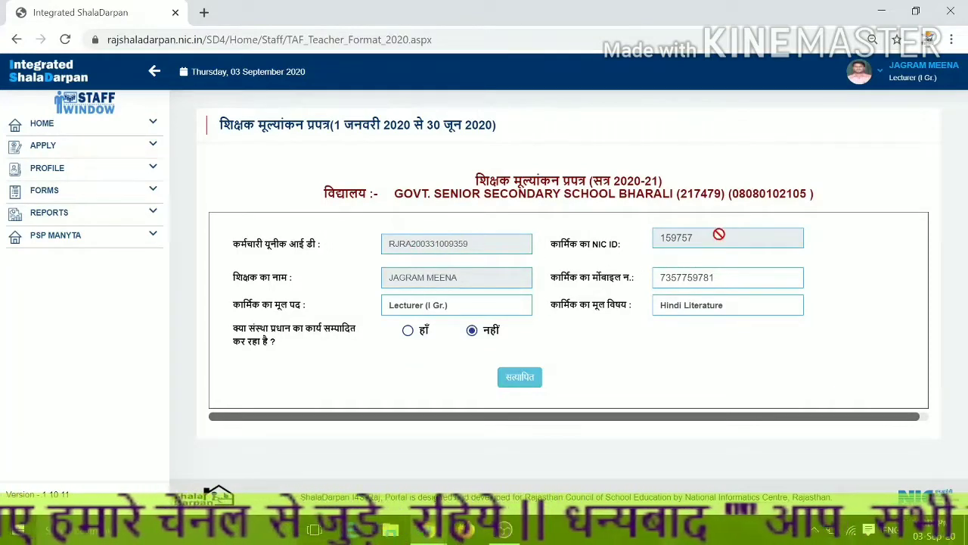
Examine the mobile number field and the choices offered for the employee's original post and original subject.
{"action": "left_click", "coordinate": [749, 278]}
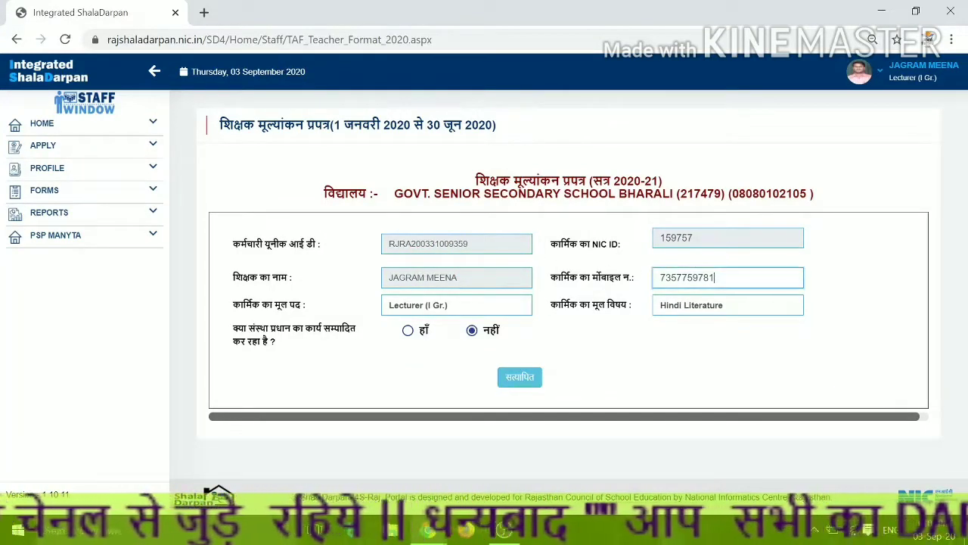
{"action": "left_click", "coordinate": [469, 310]}
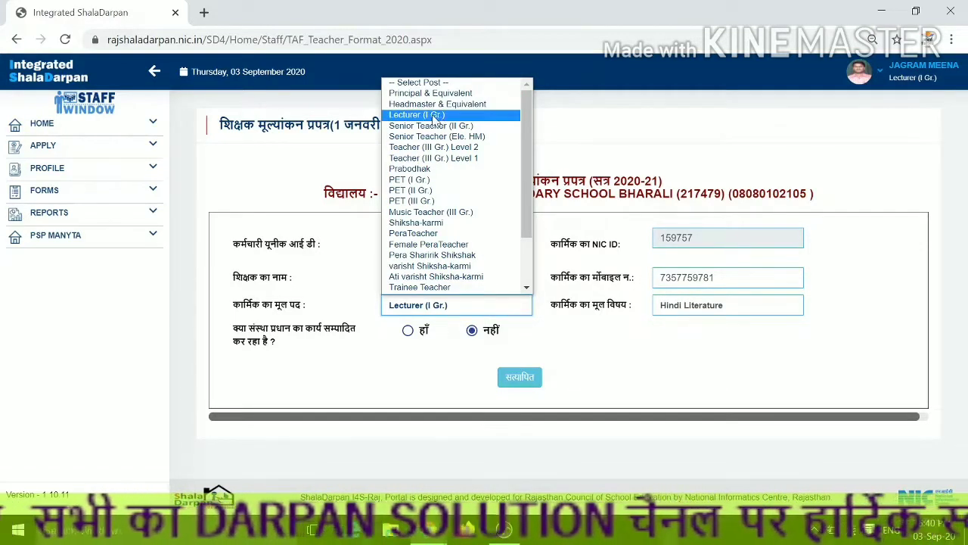
{"action": "scroll", "coordinate": [437, 265], "scroll_direction": "down", "scroll_amount": 2}
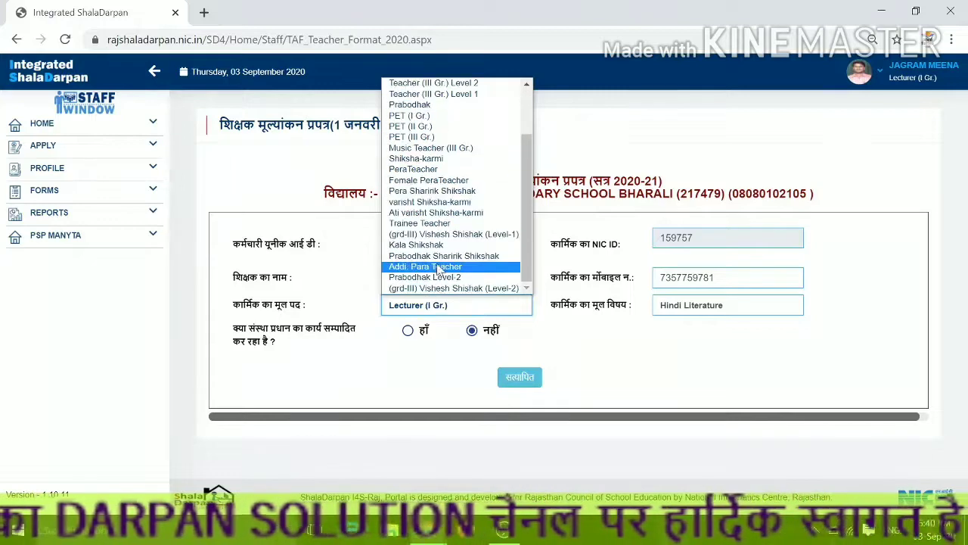
{"action": "scroll", "coordinate": [437, 226], "scroll_direction": "up", "scroll_amount": 2}
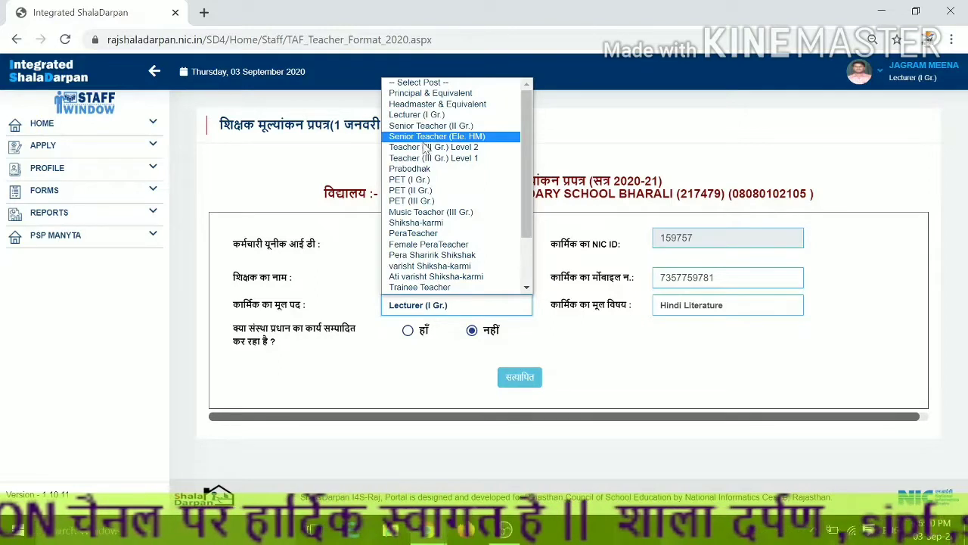
{"action": "left_click", "coordinate": [355, 151]}
{"action": "left_click", "coordinate": [685, 310]}
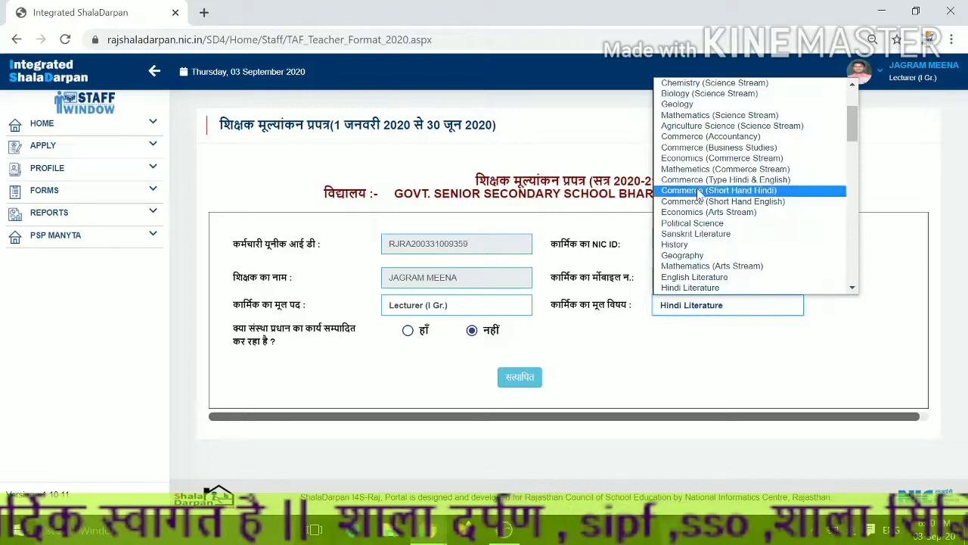
{"action": "scroll", "coordinate": [787, 220], "scroll_direction": "down", "scroll_amount": 10}
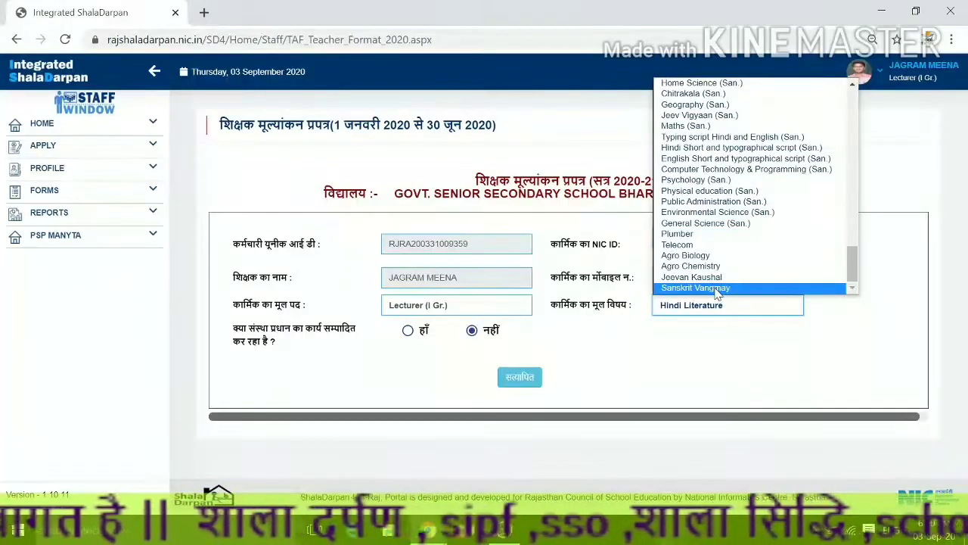
{"action": "scroll", "coordinate": [718, 280], "scroll_direction": "up", "scroll_amount": 3}
{"action": "scroll", "coordinate": [717, 278], "scroll_direction": "up", "scroll_amount": 6}
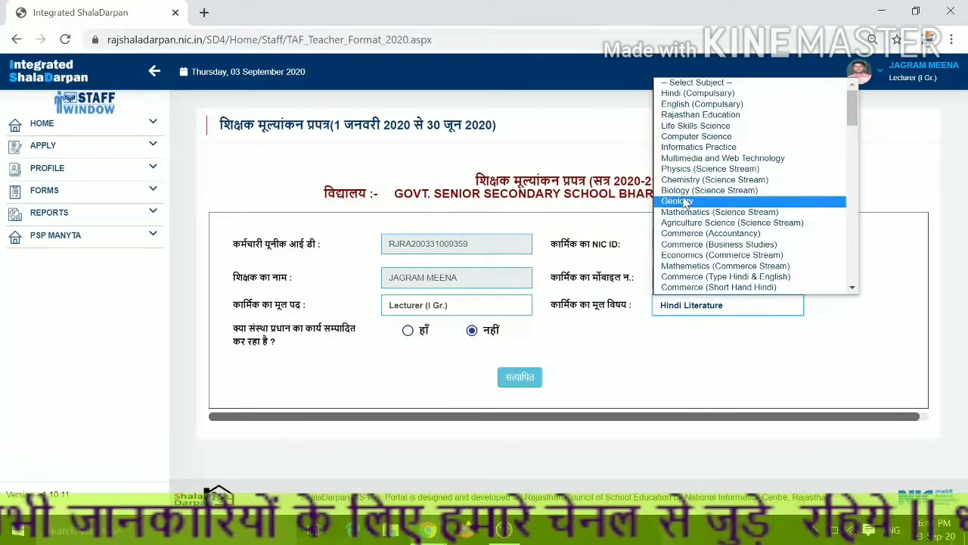
{"action": "left_click", "coordinate": [612, 166]}
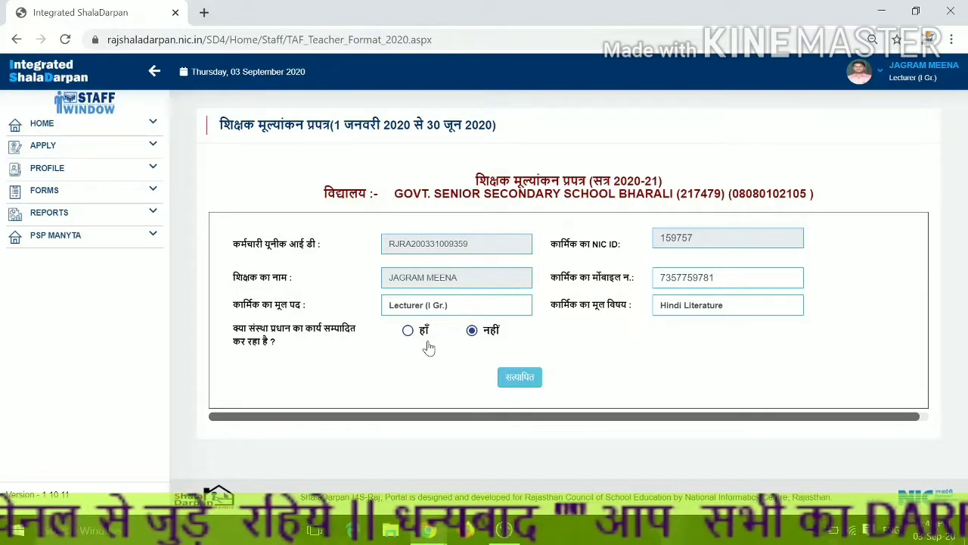
Verify the teacher's basic details with the head-of-institution question at नहीं, and review the classes and subjects in section 1.1.
{"action": "left_click", "coordinate": [453, 314]}
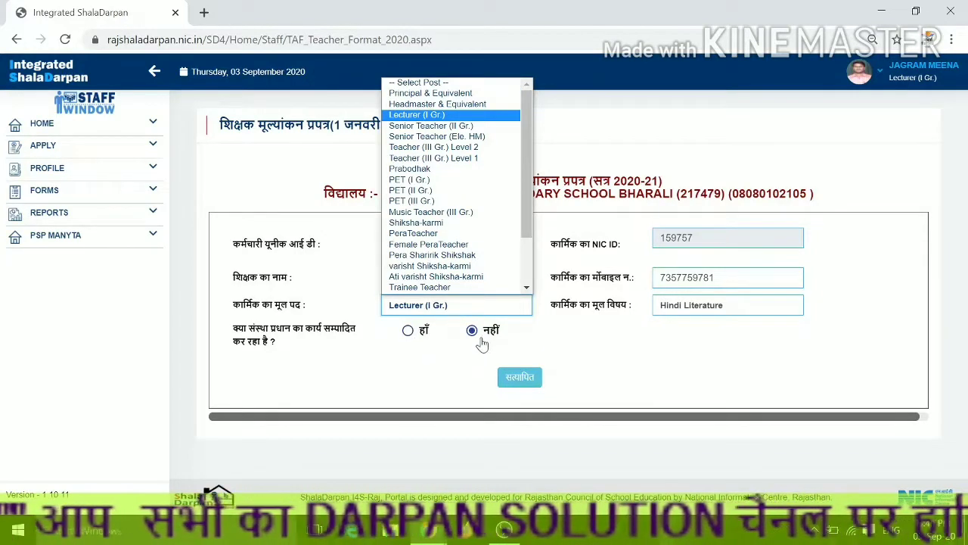
{"action": "left_click", "coordinate": [456, 370]}
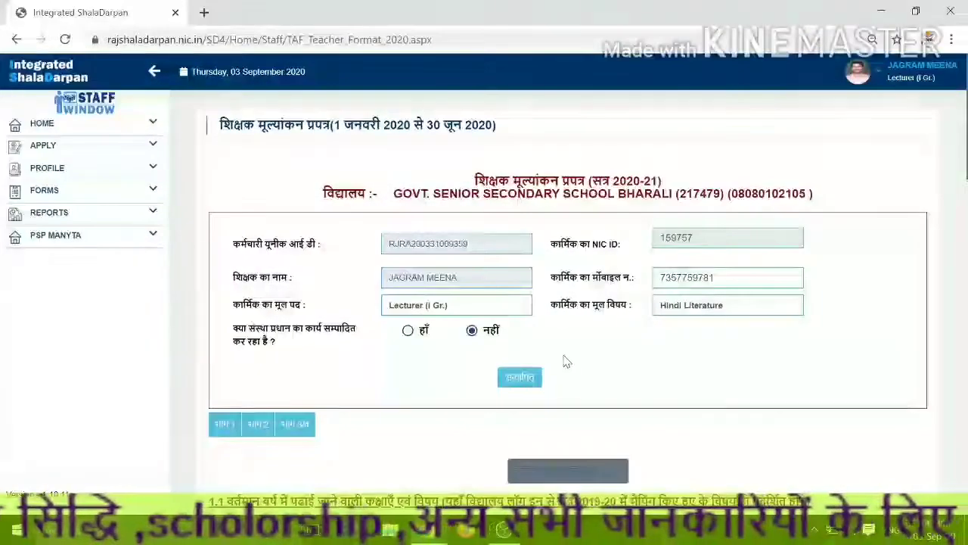
{"action": "scroll", "coordinate": [687, 395], "scroll_direction": "down", "scroll_amount": 2}
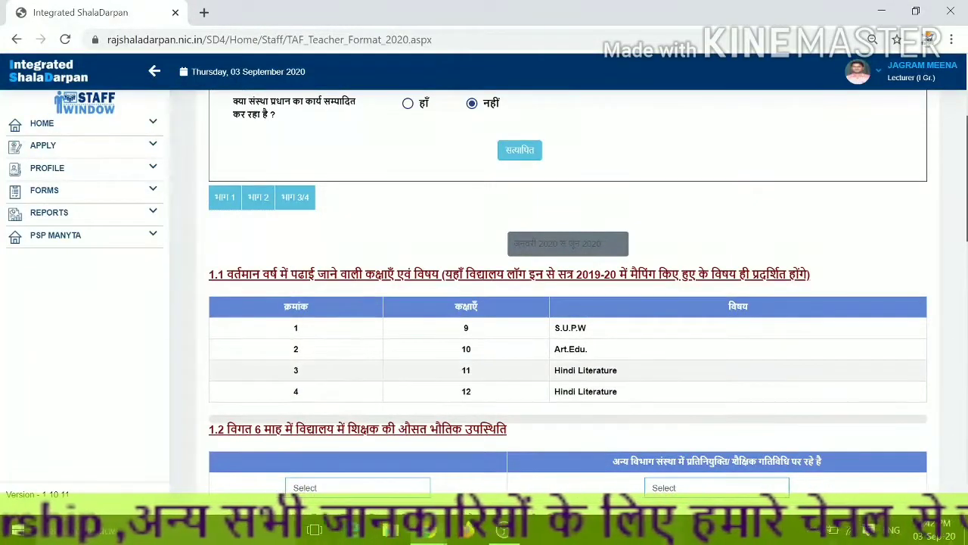
{"action": "scroll", "coordinate": [529, 333], "scroll_direction": "down", "scroll_amount": 4}
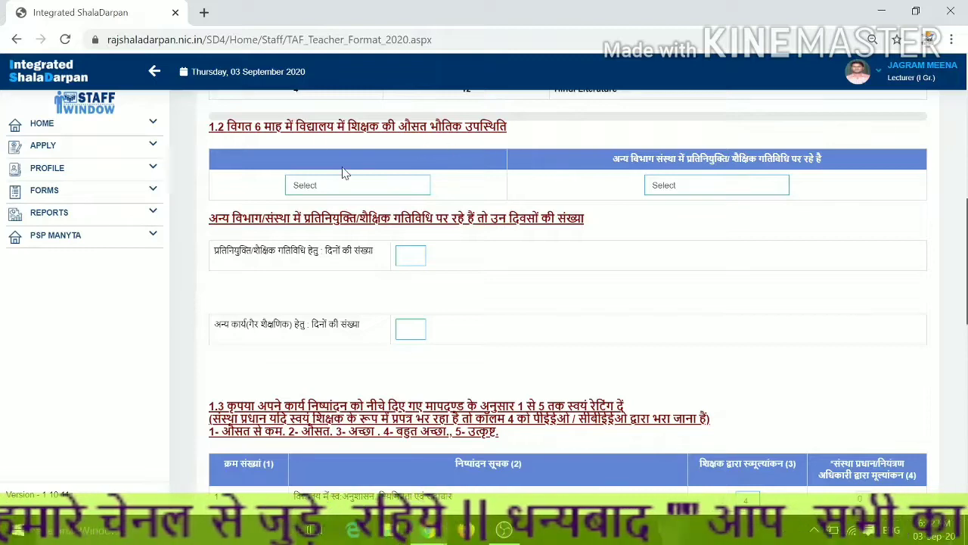
{"action": "scroll", "coordinate": [342, 172], "scroll_direction": "up", "scroll_amount": 5}
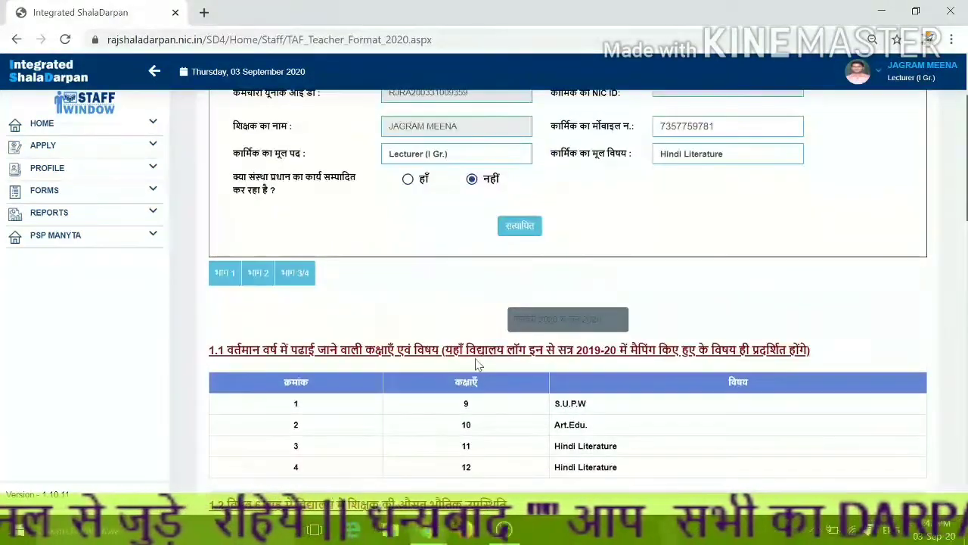
{"action": "scroll", "coordinate": [629, 391], "scroll_direction": "down", "scroll_amount": 2}
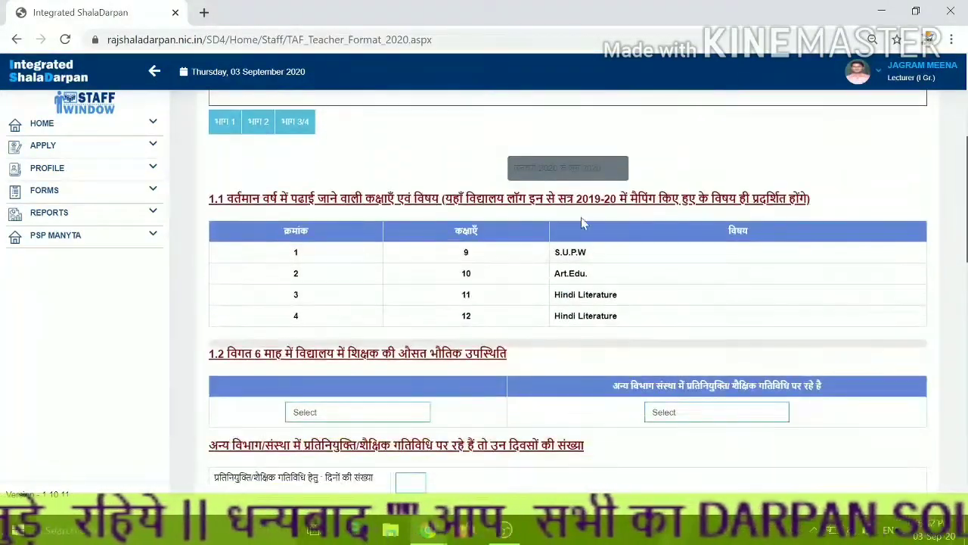
{"action": "left_click_drag", "start_coordinate": [576, 199], "coordinate": [620, 199]}
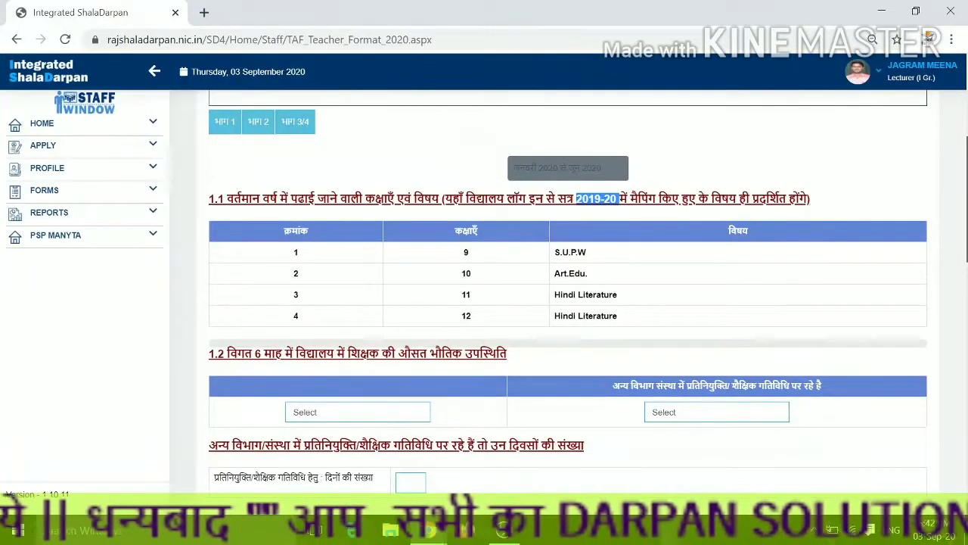
In section 1.2, set the average physical attendance to 81% से अधिक and the deputation/educational activity answer to नहीं.
{"action": "scroll", "coordinate": [622, 265], "scroll_direction": "down", "scroll_amount": 2}
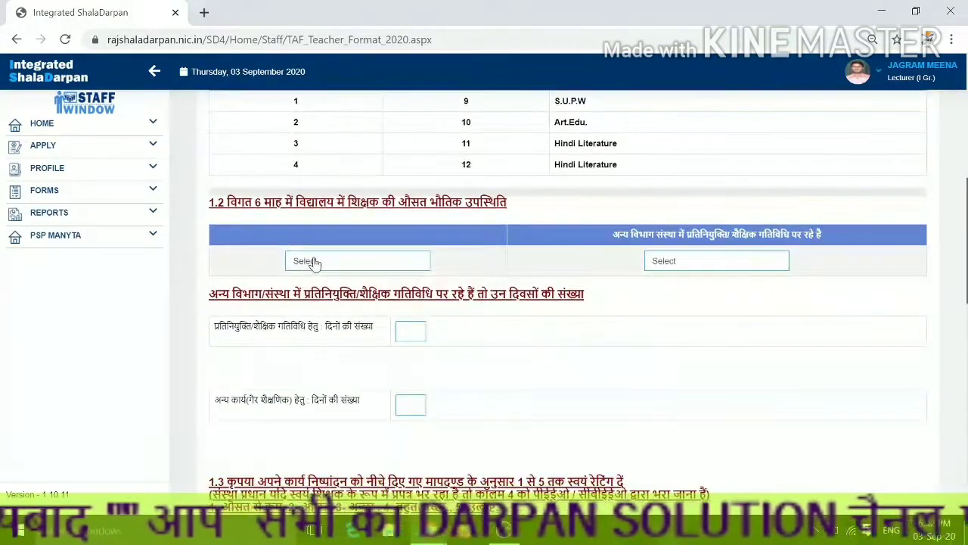
{"action": "left_click", "coordinate": [314, 262]}
{"action": "left_click", "coordinate": [323, 318]}
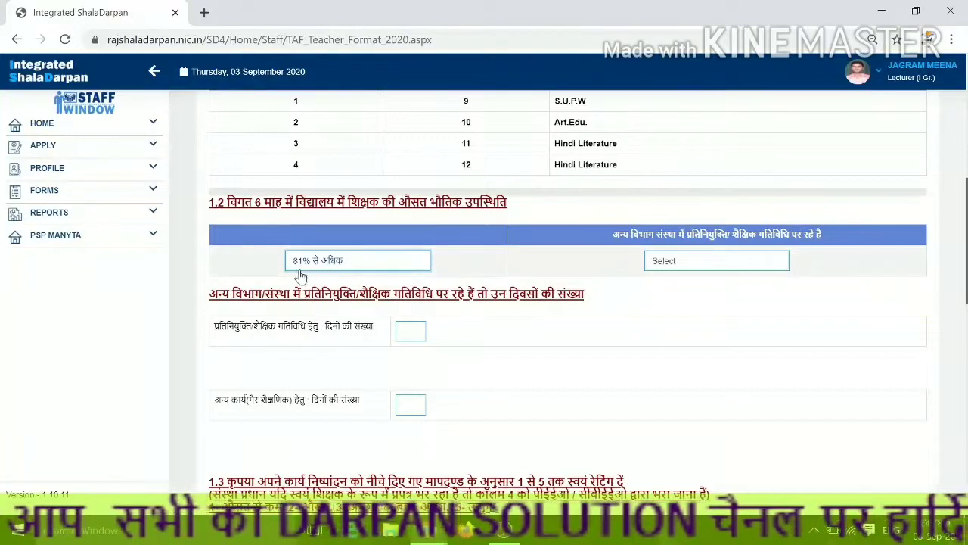
{"action": "left_click", "coordinate": [653, 266]}
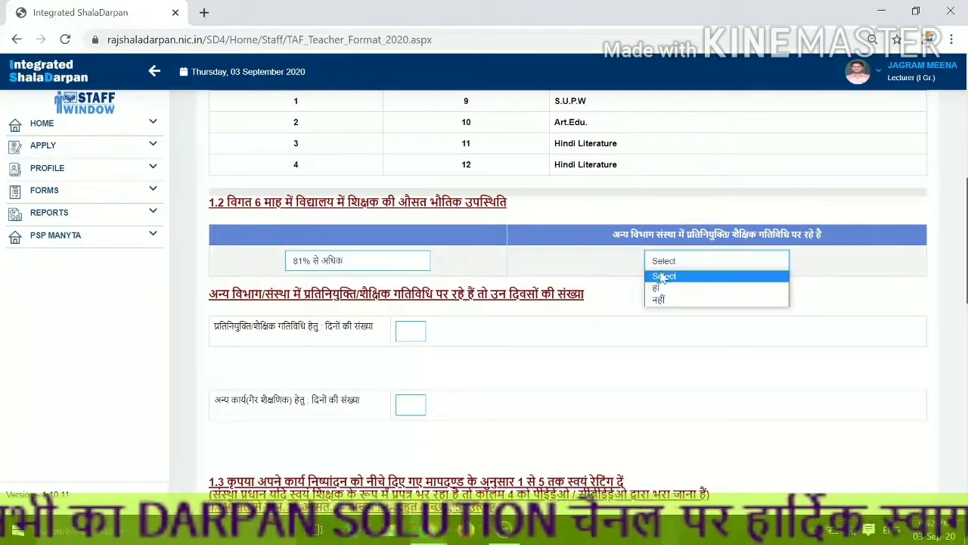
{"action": "left_click", "coordinate": [663, 300]}
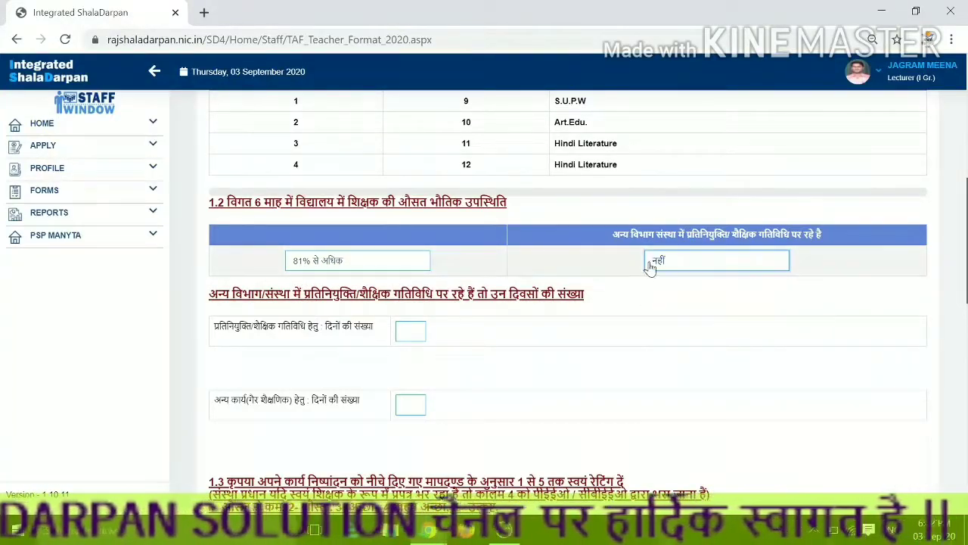
Try हाँ as the deputation/educational activity answer in section 1.2 and set it back to नहीं.
{"action": "left_click", "coordinate": [651, 263]}
{"action": "left_click", "coordinate": [657, 287]}
{"action": "left_click", "coordinate": [664, 264]}
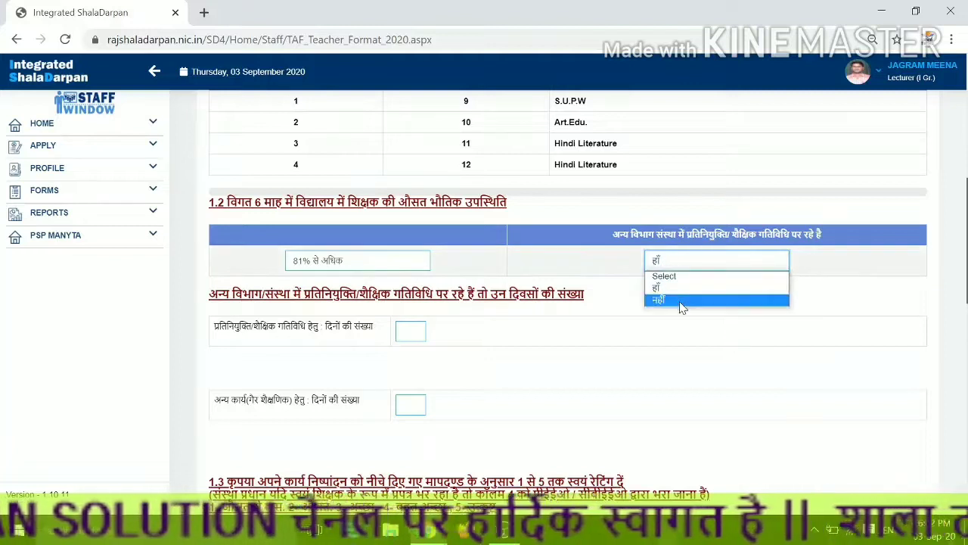
{"action": "left_click", "coordinate": [679, 301]}
{"action": "left_click_drag", "start_coordinate": [567, 232], "coordinate": [830, 237]}
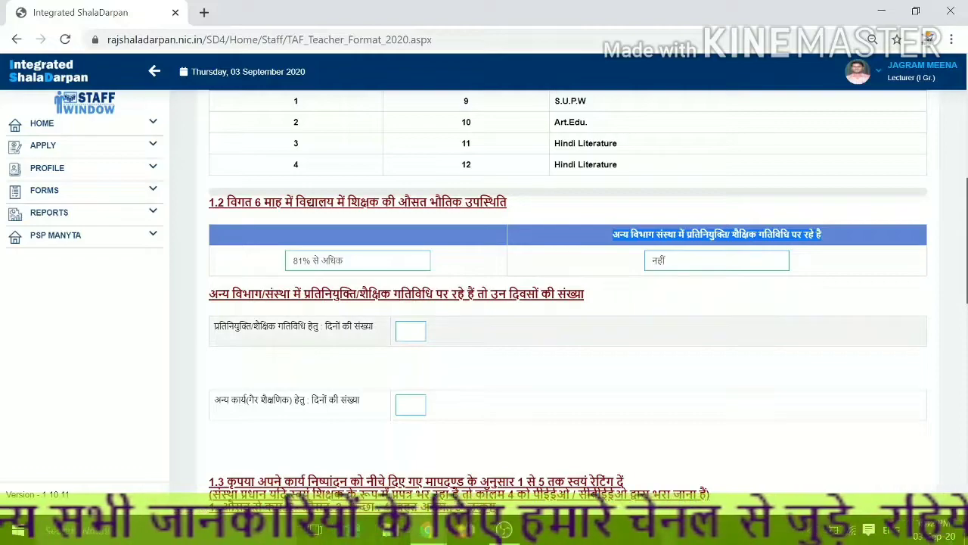
Review the teacher's self-ratings for the 15 performance indicators in section 1.3.
{"action": "scroll", "coordinate": [426, 358], "scroll_direction": "down", "scroll_amount": 2}
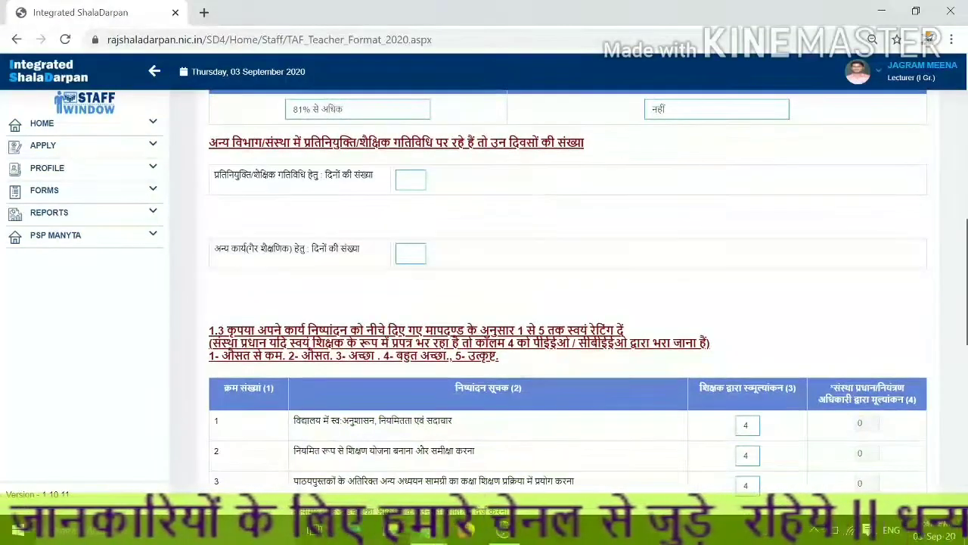
{"action": "scroll", "coordinate": [658, 402], "scroll_direction": "down", "scroll_amount": 2}
{"action": "scroll", "coordinate": [588, 371], "scroll_direction": "down", "scroll_amount": 1}
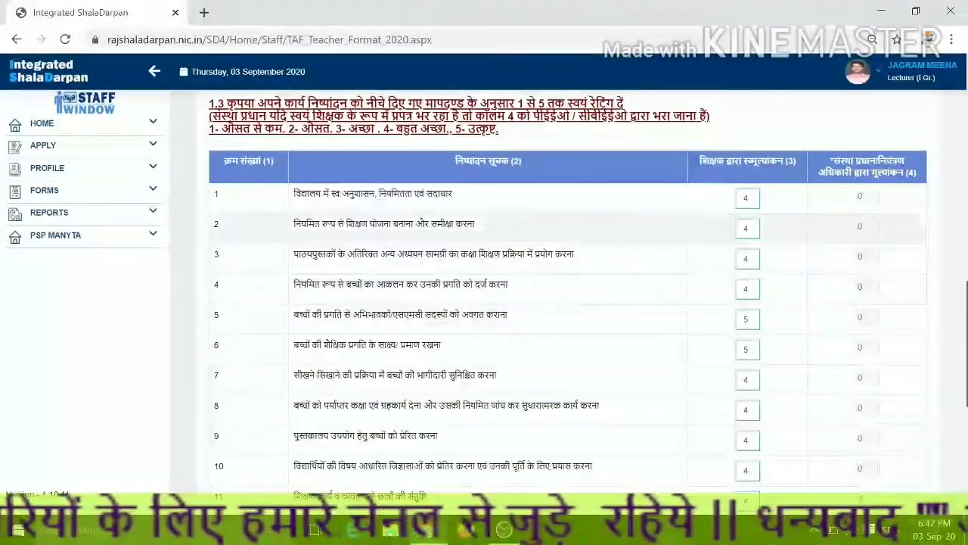
{"action": "left_click", "coordinate": [748, 199]}
{"action": "left_click", "coordinate": [748, 228]}
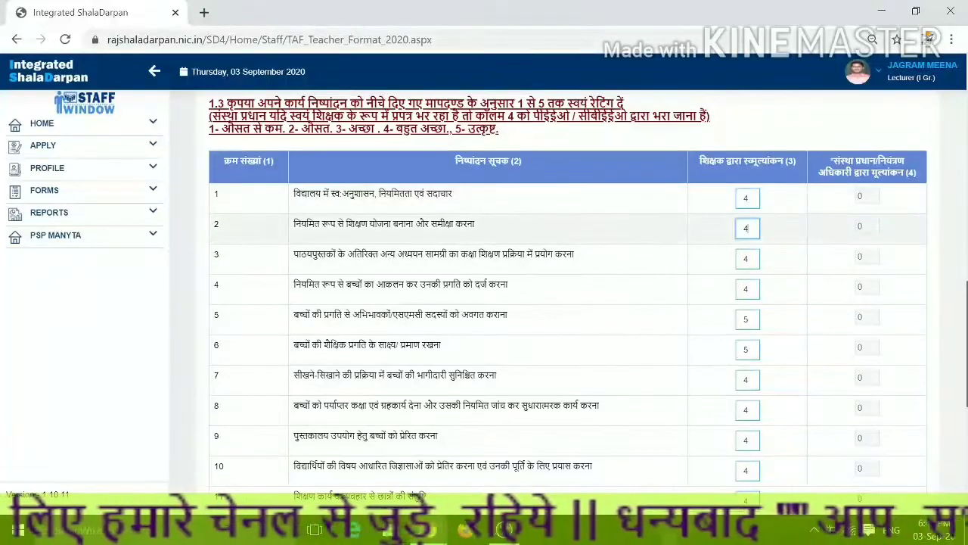
{"action": "left_click", "coordinate": [748, 259]}
{"action": "left_click", "coordinate": [748, 289]}
{"action": "left_click", "coordinate": [748, 319]}
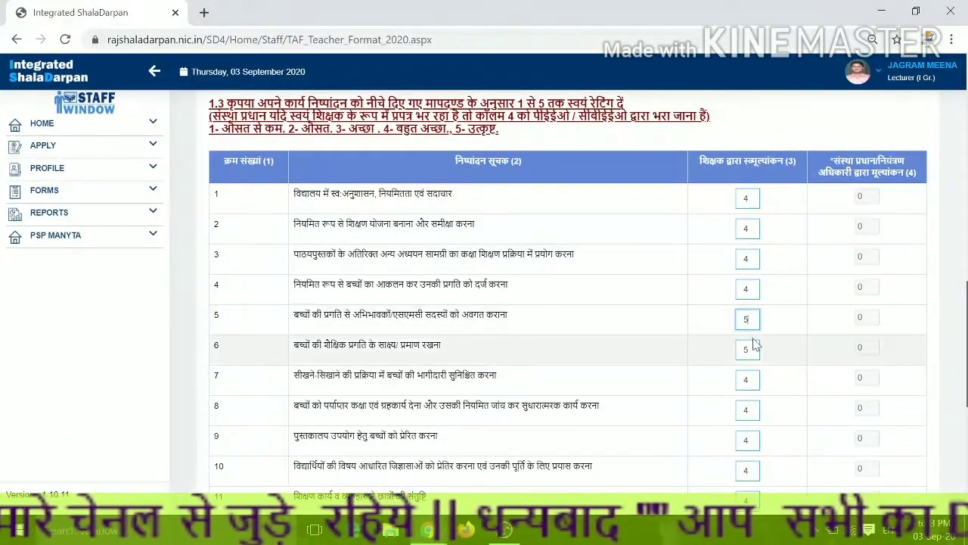
{"action": "left_click", "coordinate": [748, 349]}
{"action": "left_click", "coordinate": [748, 380]}
{"action": "scroll", "coordinate": [745, 397], "scroll_direction": "down", "scroll_amount": 4}
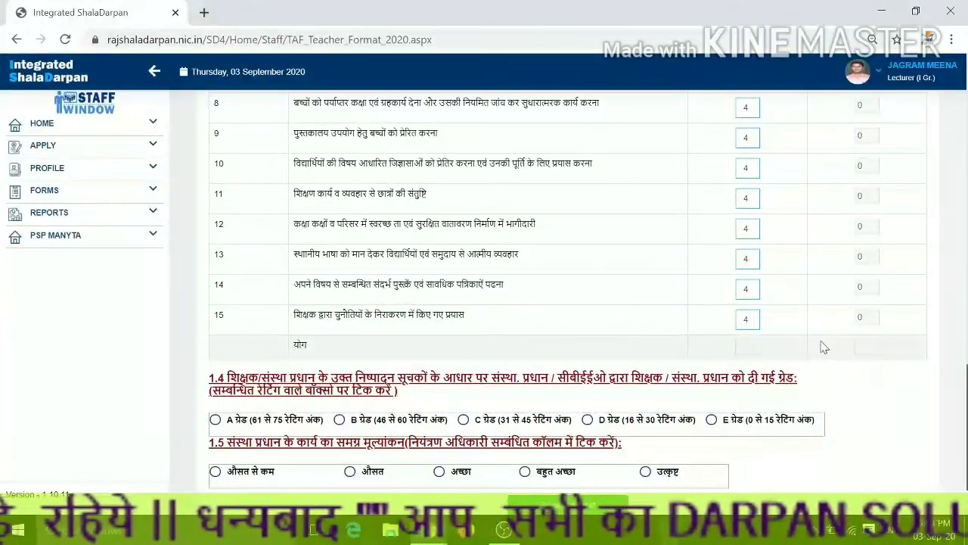
Highlight the heading of column 4, the head/controlling officer's evaluation, and examine it alongside the ratings and grade sections.
{"action": "scroll", "coordinate": [862, 341], "scroll_direction": "up", "scroll_amount": 6}
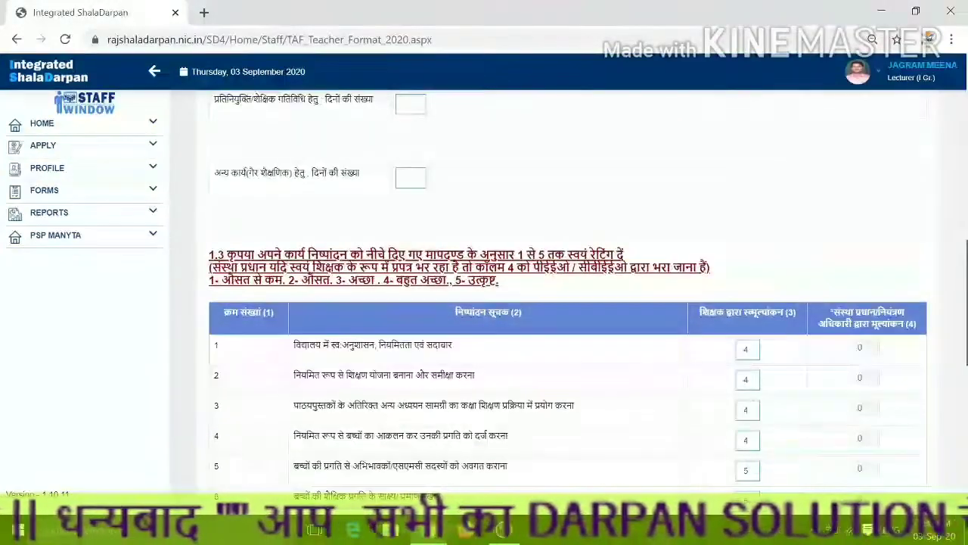
{"action": "left_click_drag", "start_coordinate": [830, 311], "coordinate": [917, 338]}
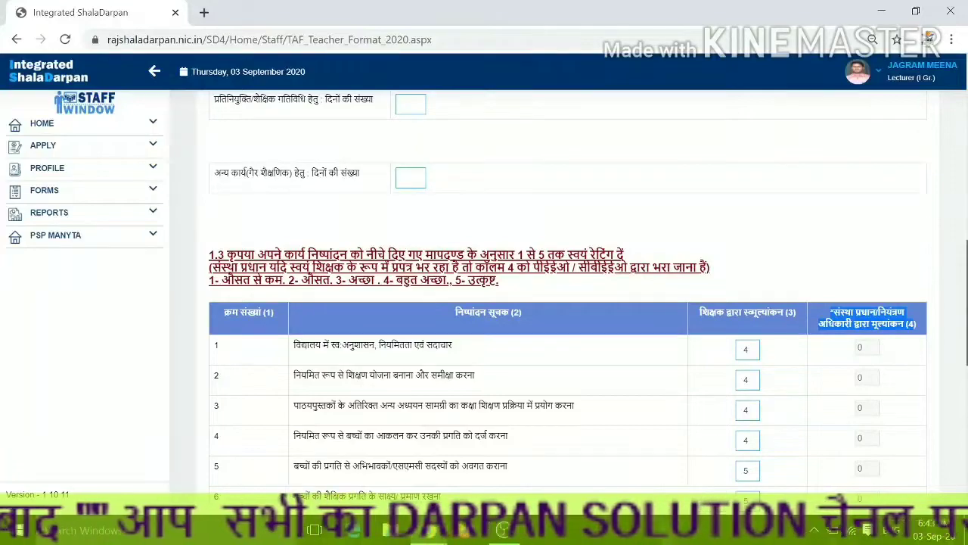
{"action": "scroll", "coordinate": [780, 265], "scroll_direction": "down", "scroll_amount": 3}
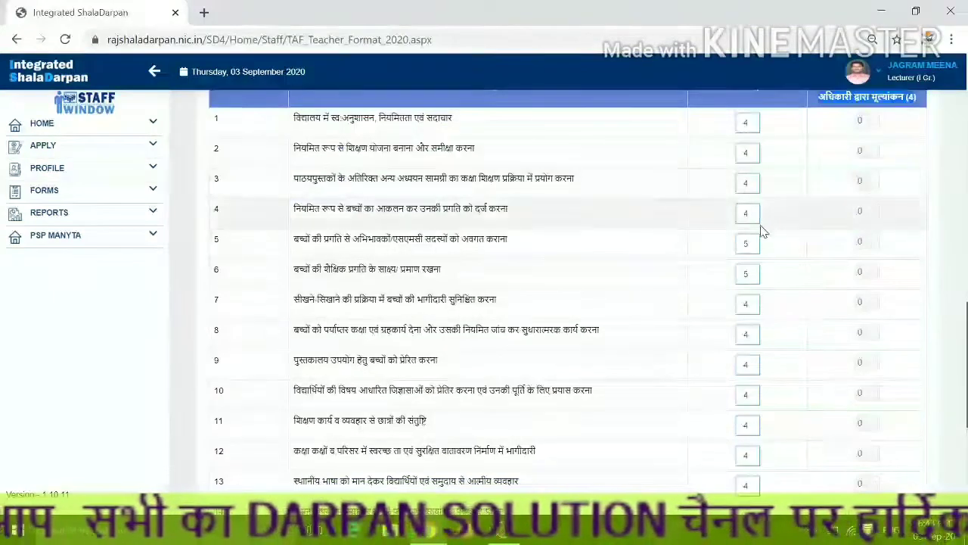
{"action": "scroll", "coordinate": [567, 302], "scroll_direction": "down", "scroll_amount": 3}
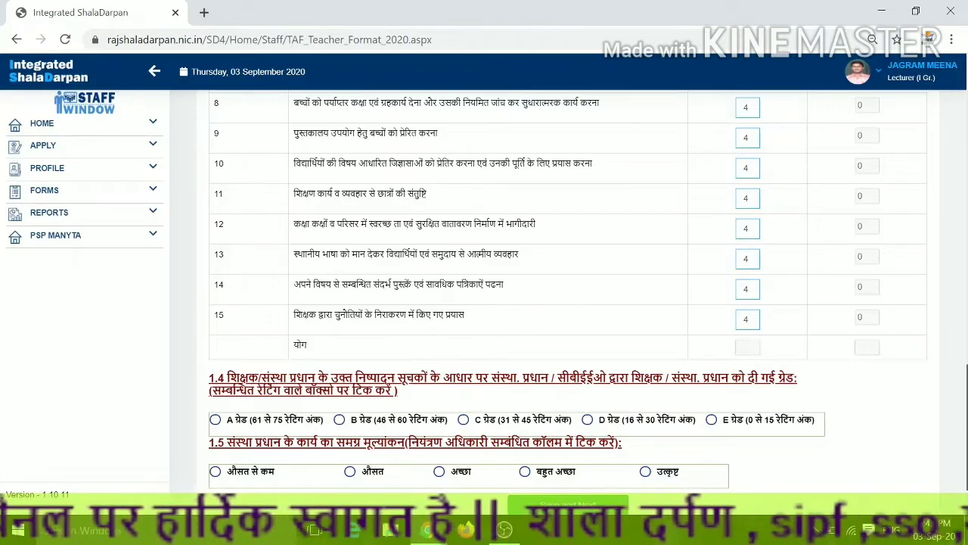
Save this part of the appraisal form, acknowledge the message and move on to the next part.
{"action": "scroll", "coordinate": [763, 401], "scroll_direction": "down", "scroll_amount": 2}
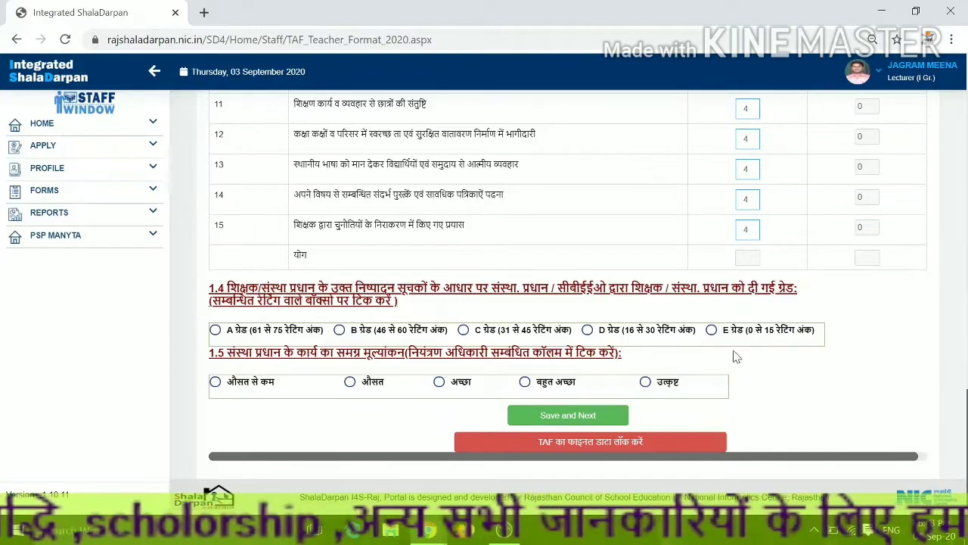
{"action": "left_click", "coordinate": [587, 416]}
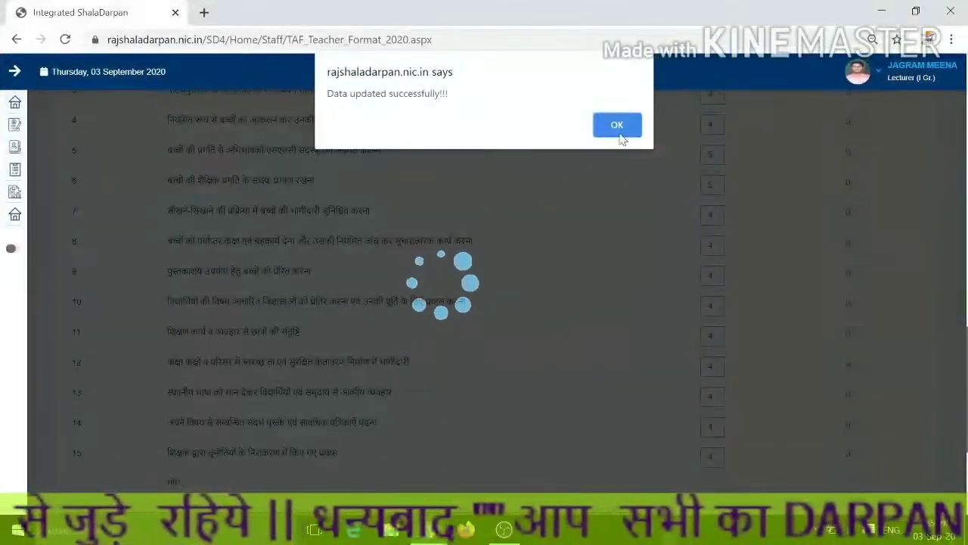
{"action": "key", "text": "Return"}
In section 1.6, clear the teacher's ranks for challenges 1, 4, 5 and 6.
{"action": "scroll", "coordinate": [469, 341], "scroll_direction": "up", "scroll_amount": 10}
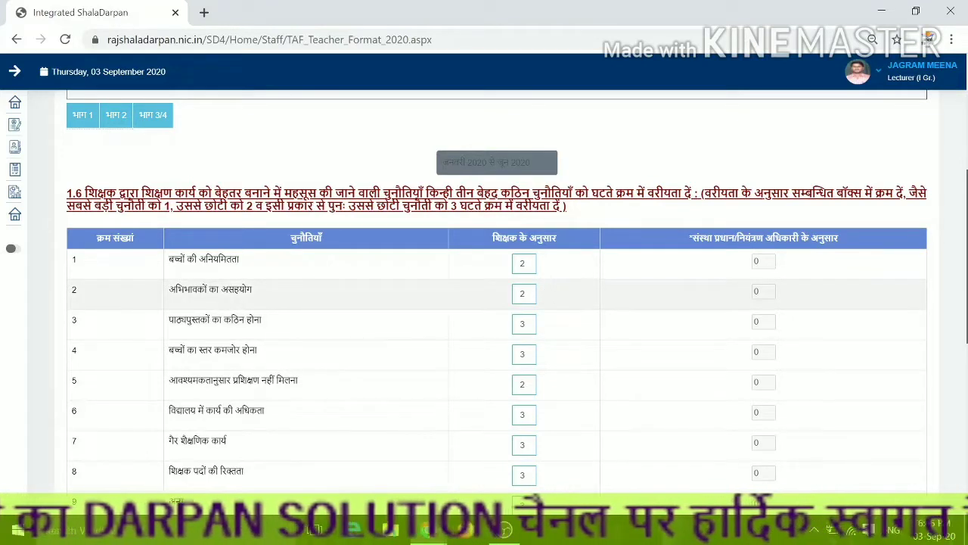
{"action": "double_click", "coordinate": [535, 299]}
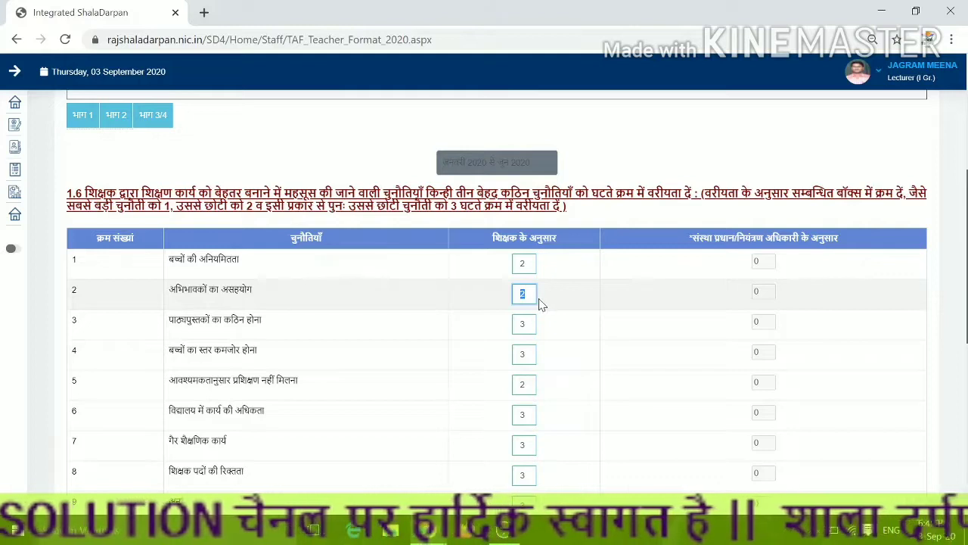
{"action": "double_click", "coordinate": [537, 267]}
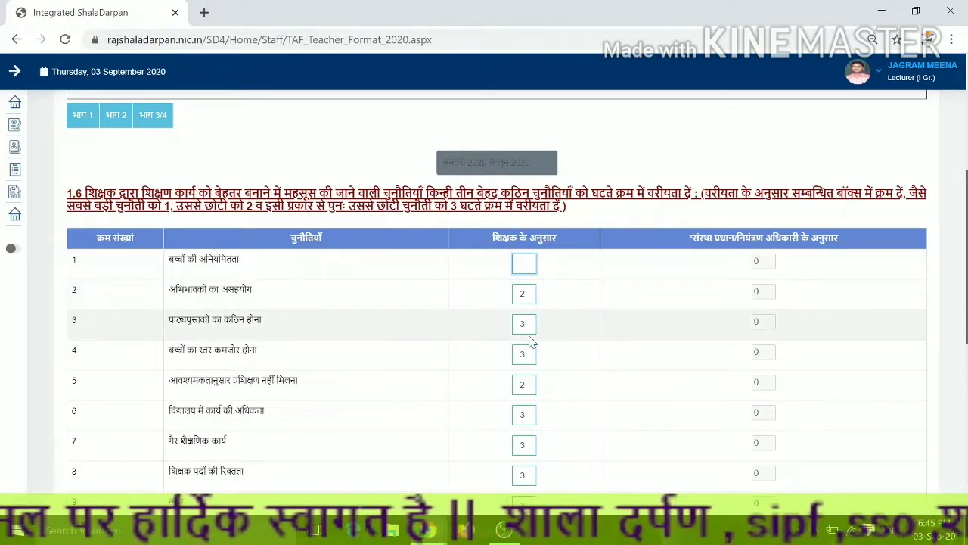
{"action": "double_click", "coordinate": [539, 359]}
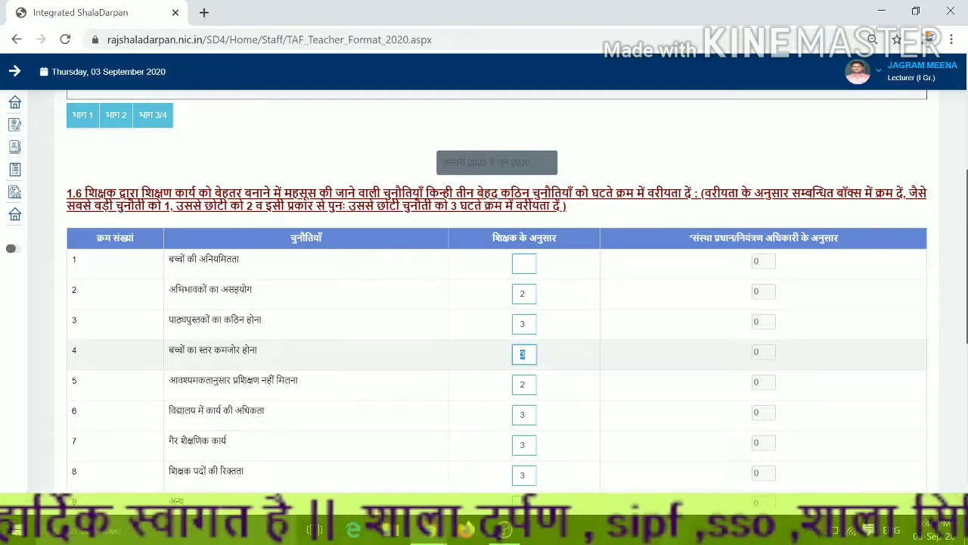
{"action": "key", "text": "BackSpace"}
{"action": "scroll", "coordinate": [543, 405], "scroll_direction": "down", "scroll_amount": 2}
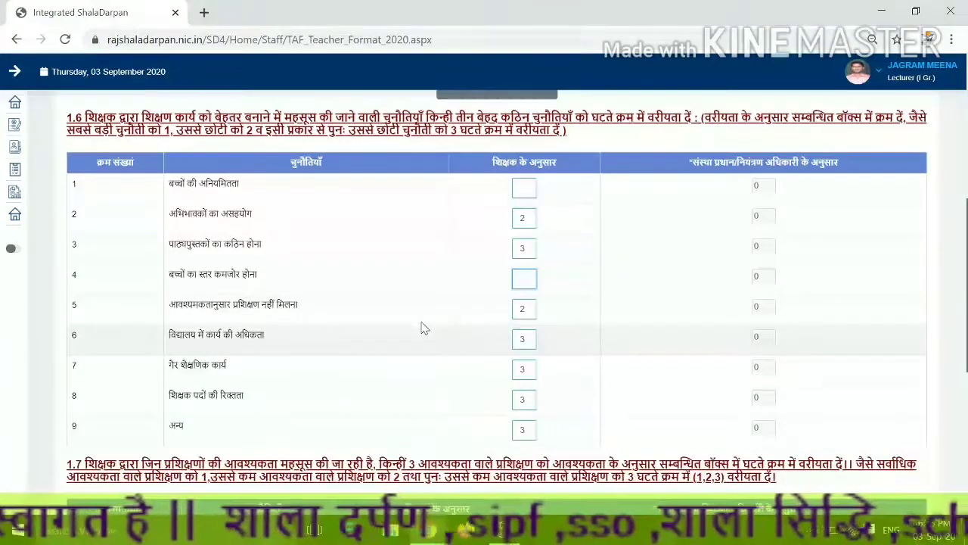
{"action": "double_click", "coordinate": [526, 309]}
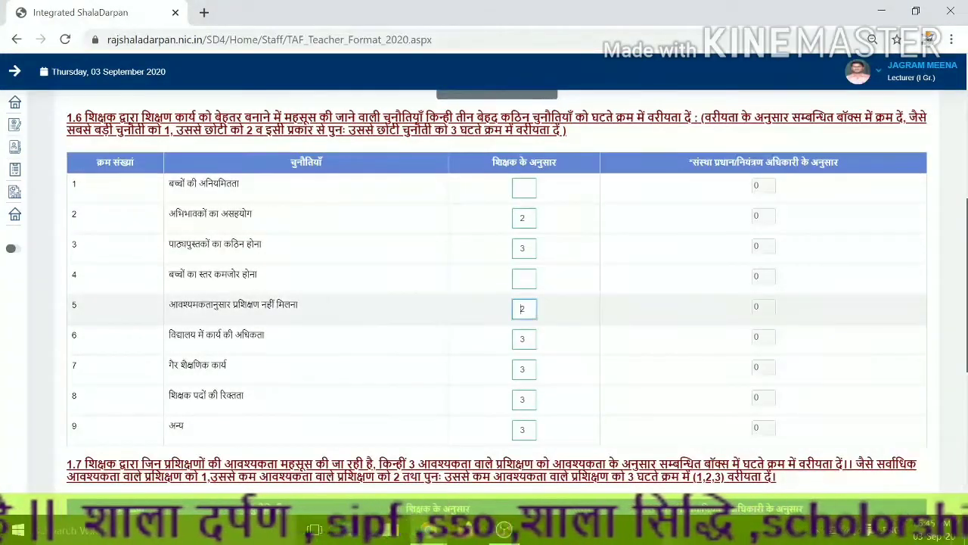
{"action": "key", "text": "BackSpace"}
{"action": "double_click", "coordinate": [522, 341]}
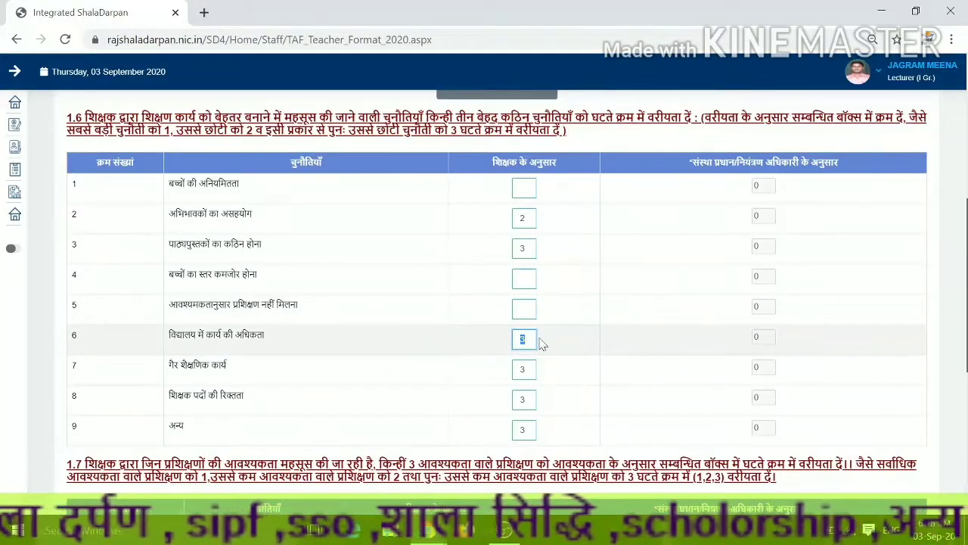
{"action": "key", "text": "BackSpace"}
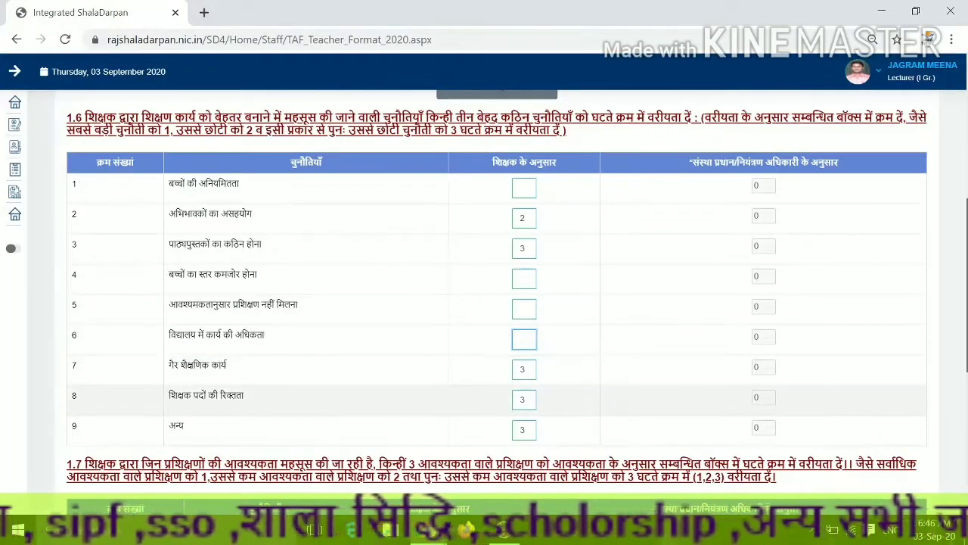
In section 1.6, clear the ranks for शिक्षक पदों की रिक्तता and अन्य, and rank गैर शैक्षणिक कार्य as 1.
{"action": "double_click", "coordinate": [533, 401]}
{"action": "key", "text": "BackSpace"}
{"action": "double_click", "coordinate": [534, 431]}
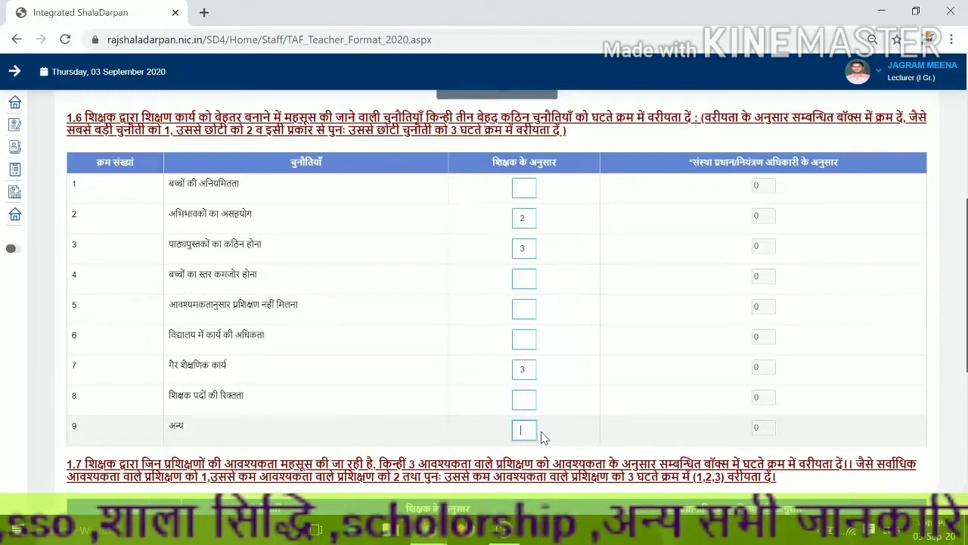
{"action": "double_click", "coordinate": [523, 369]}
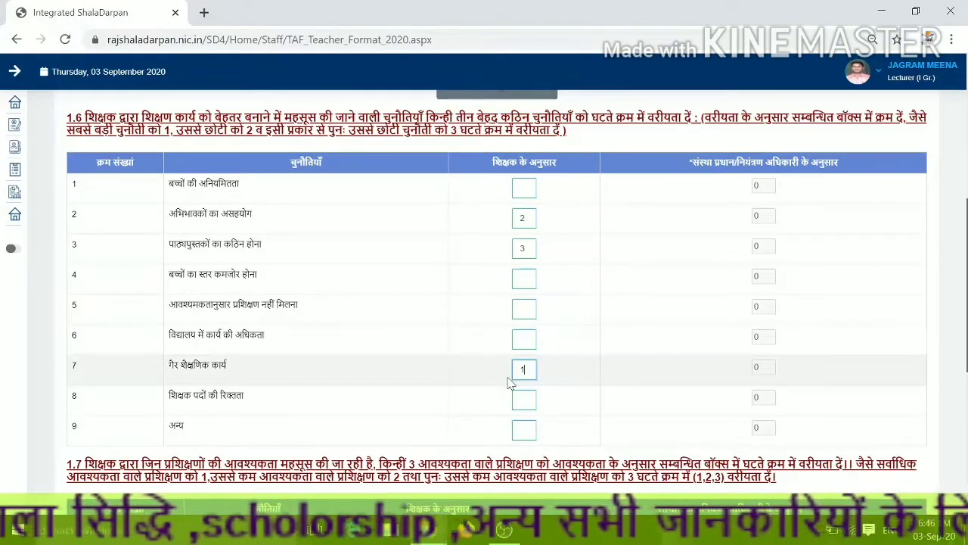
Highlight the section 1.6 instruction about ranking any three hardest challenges and check the entered ranks against it.
{"action": "scroll", "coordinate": [541, 227], "scroll_direction": "up", "scroll_amount": 2}
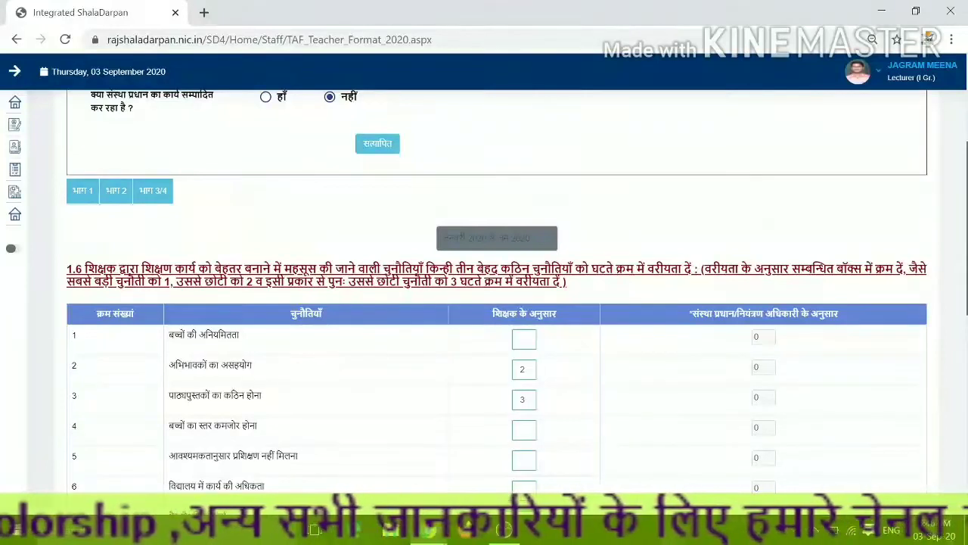
{"action": "left_click_drag", "start_coordinate": [428, 270], "coordinate": [685, 269]}
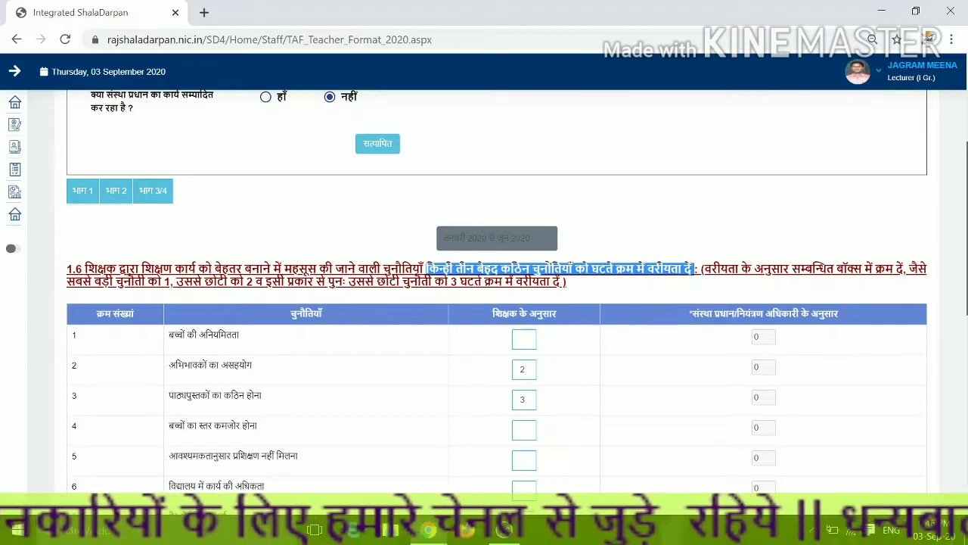
{"action": "scroll", "coordinate": [473, 341], "scroll_direction": "down", "scroll_amount": 4}
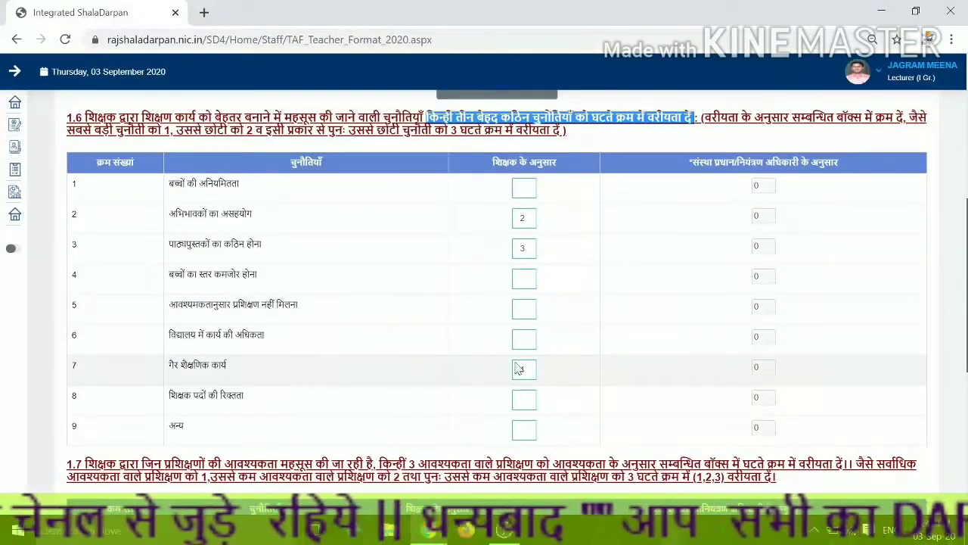
In section 1.7, clear the teacher's rank for योगा(Yoga) and set कक्षा कक्ष प्रबंधन to 1.
{"action": "scroll", "coordinate": [519, 368], "scroll_direction": "down", "scroll_amount": 2}
{"action": "scroll", "coordinate": [436, 390], "scroll_direction": "down", "scroll_amount": 4}
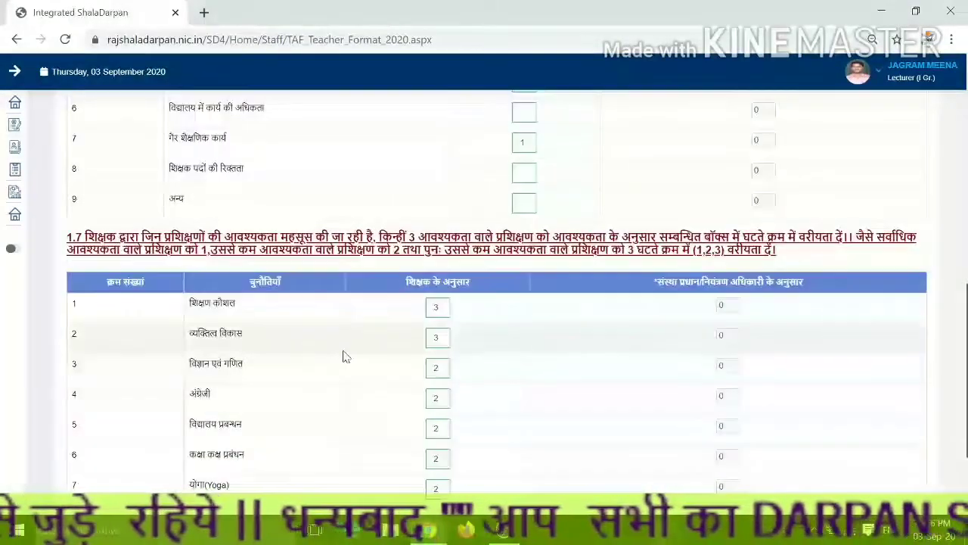
{"action": "scroll", "coordinate": [346, 352], "scroll_direction": "down", "scroll_amount": 2}
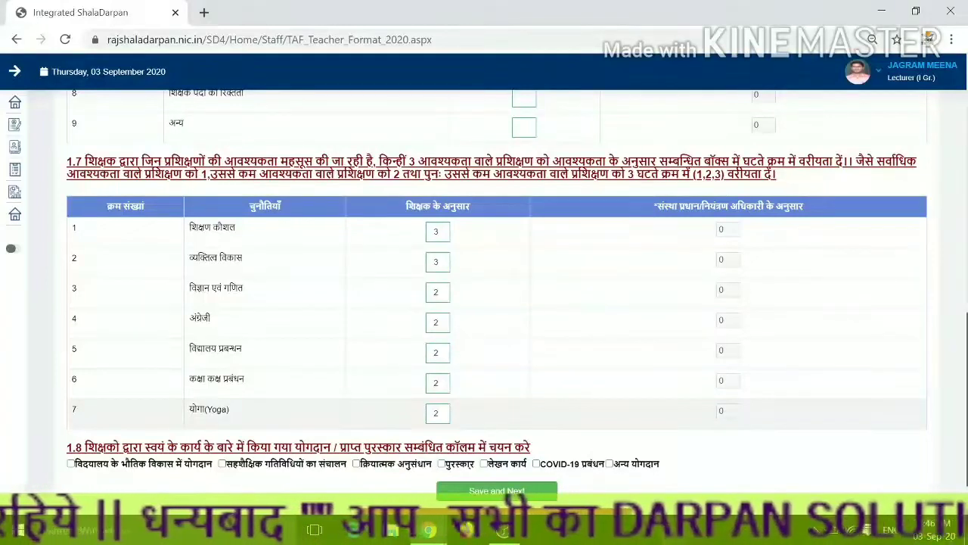
{"action": "key", "text": "BackSpace"}
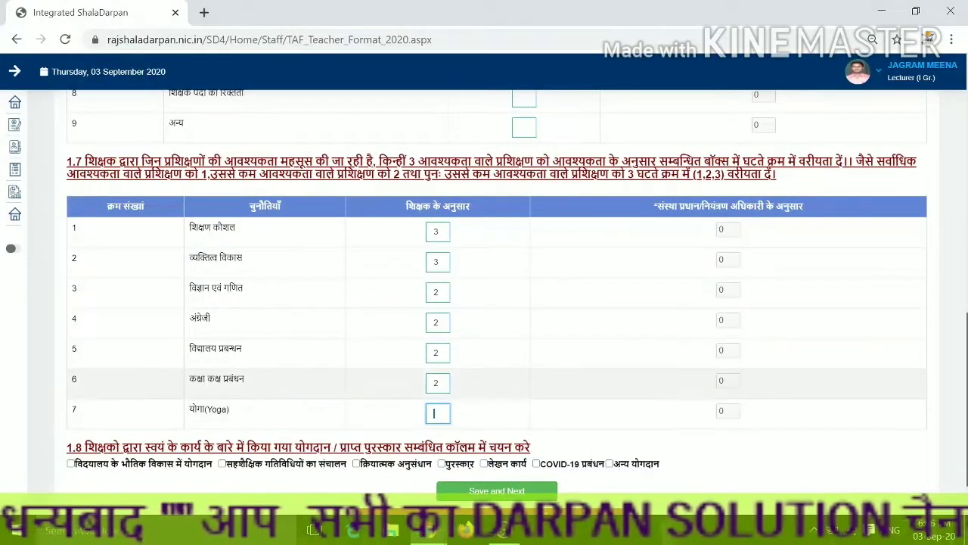
{"action": "key", "text": "shift+Tab"}
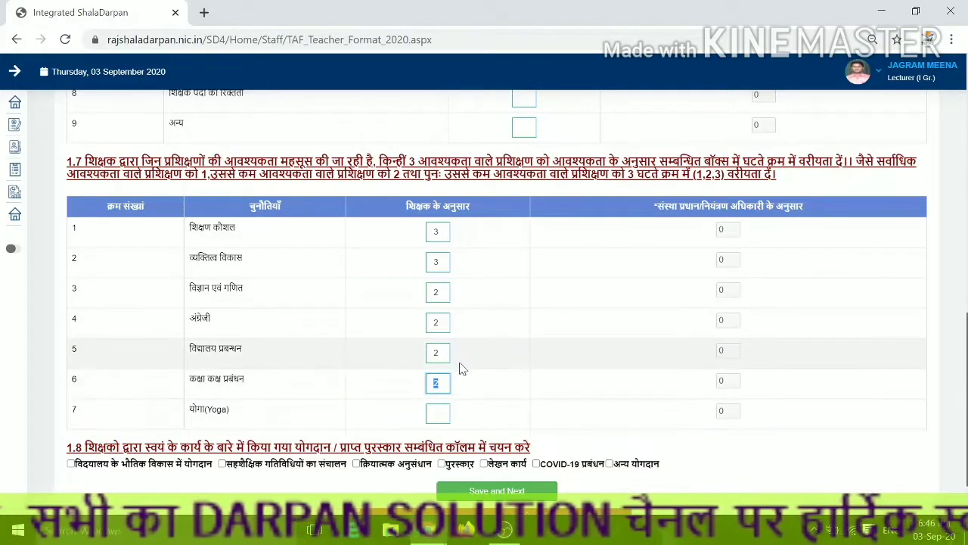
{"action": "type", "text": "1"}
In section 1.7, clear the ranks for अंग्रेजी, विज्ञान एवं गणित and व्यक्तित्व विकास.
{"action": "key", "text": "shift+Tab"}
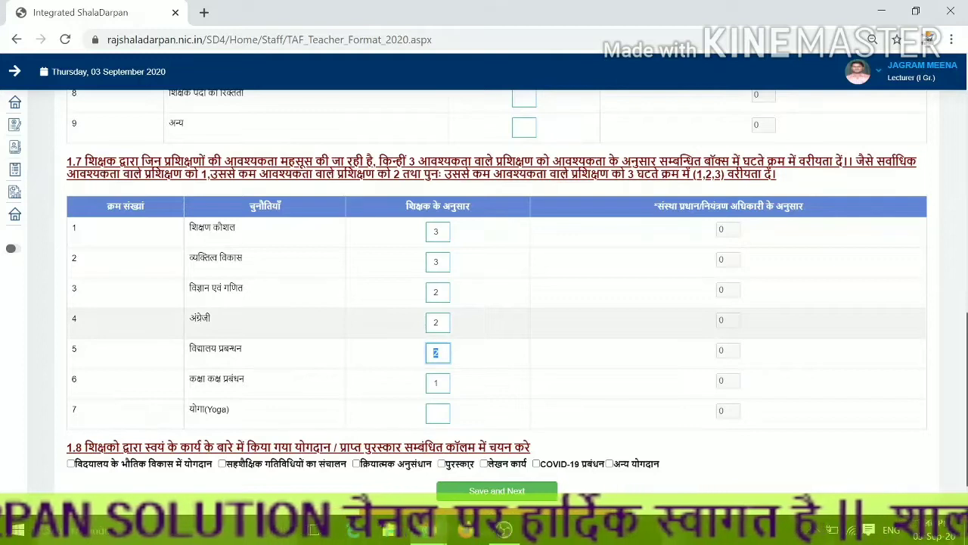
{"action": "key", "text": "shift+Tab"}
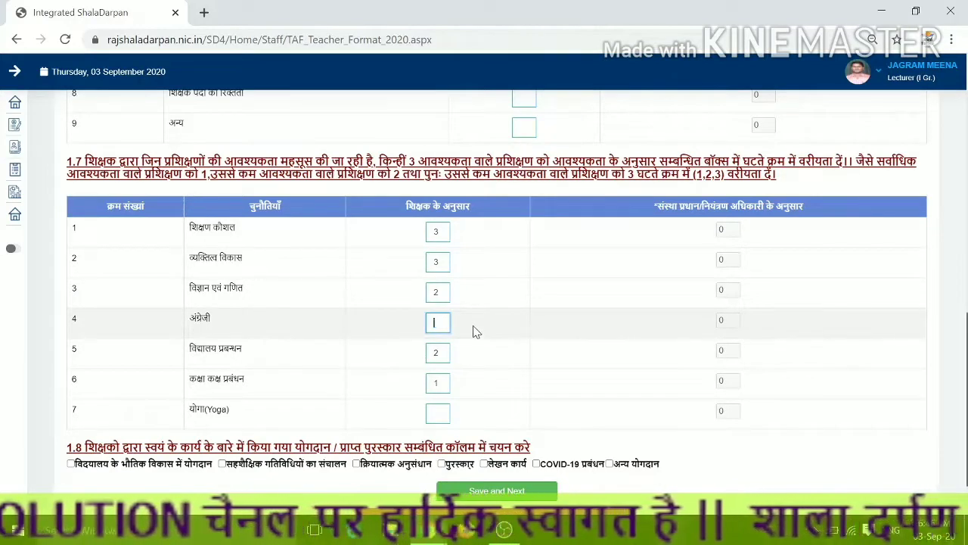
{"action": "key", "text": "shift+Tab"}
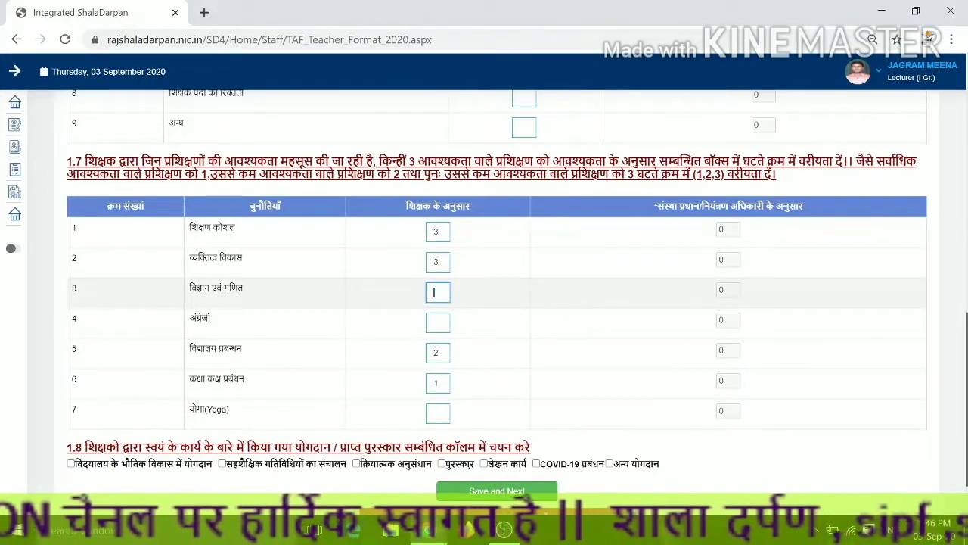
{"action": "key", "text": "shift+Tab"}
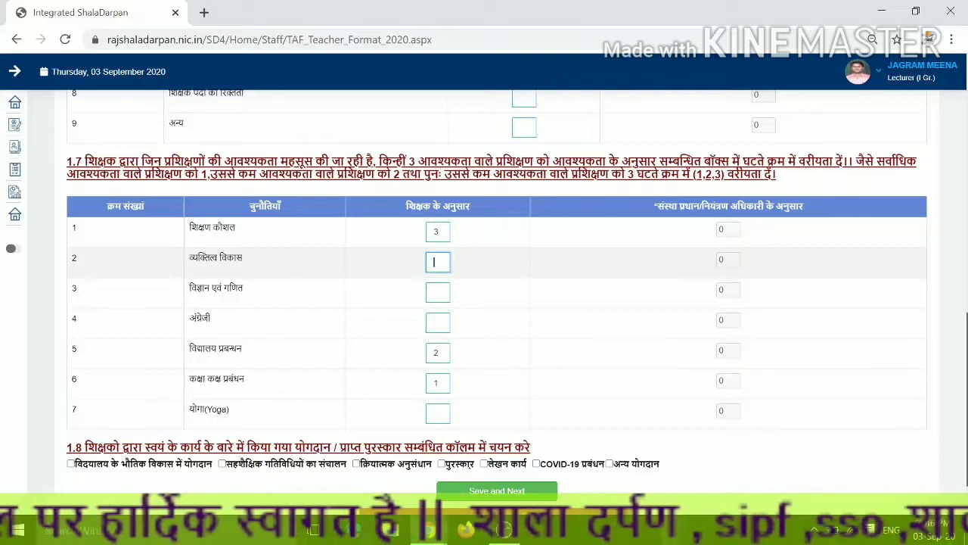
Highlight the section 1.7 instruction about ranking any three needed trainings in decreasing order.
{"action": "scroll", "coordinate": [530, 405], "scroll_direction": "down", "scroll_amount": 1}
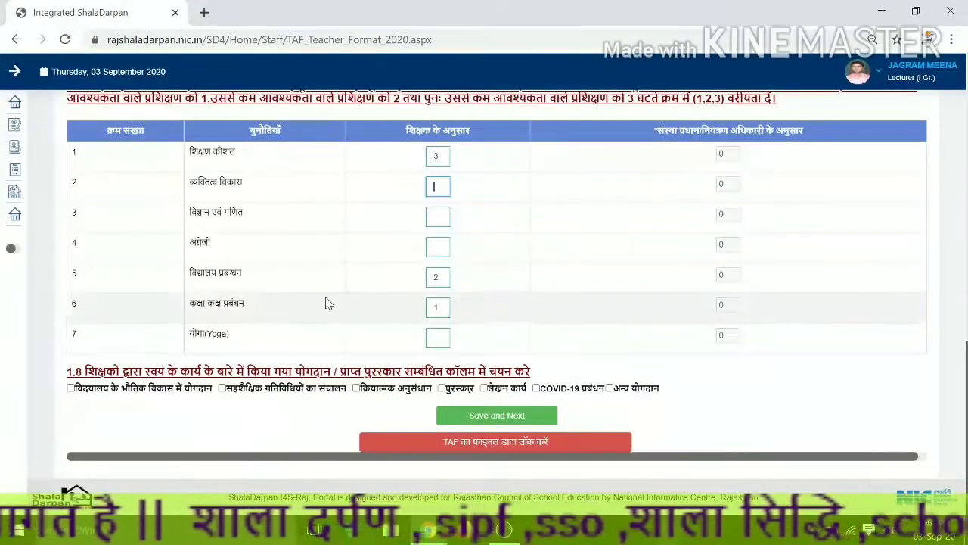
{"action": "scroll", "coordinate": [333, 303], "scroll_direction": "up", "scroll_amount": 2}
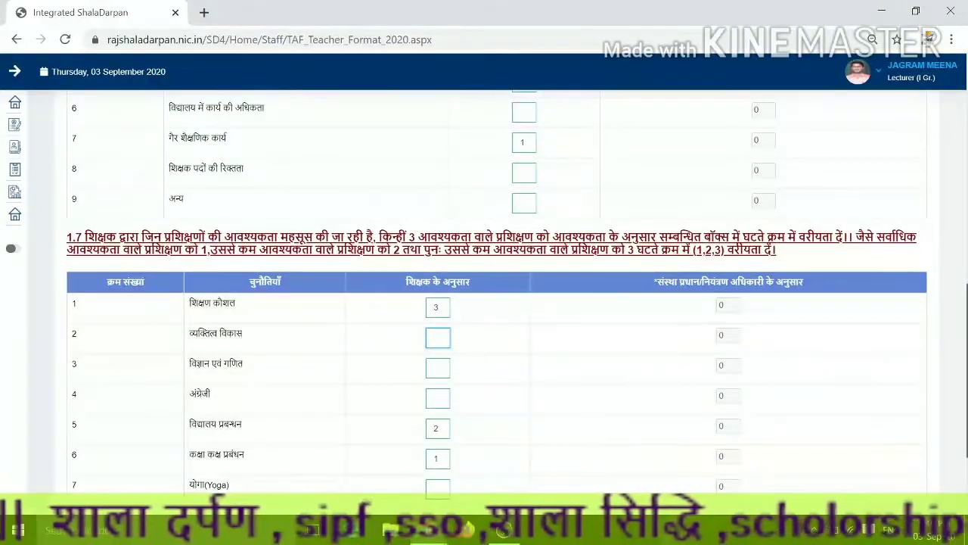
{"action": "left_click_drag", "start_coordinate": [378, 237], "coordinate": [823, 237]}
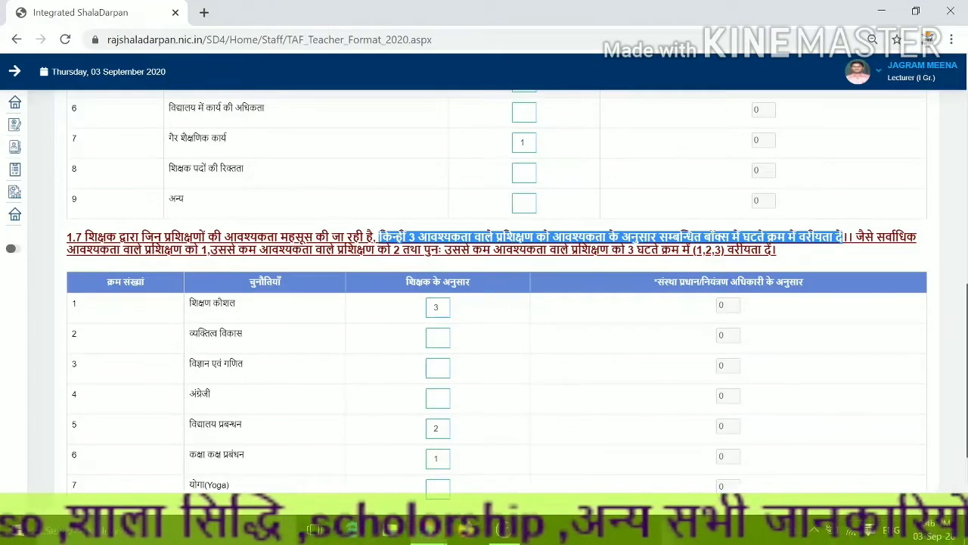
In section 1.8, tick विदयालय के भौतिक विकास में योगदान, सहशैक्षिक गतिविधियों का संचालन, COVID-19 प्रबंधन and अन्य योगदान, and save the part.
{"action": "scroll", "coordinate": [494, 293], "scroll_direction": "down", "scroll_amount": 2}
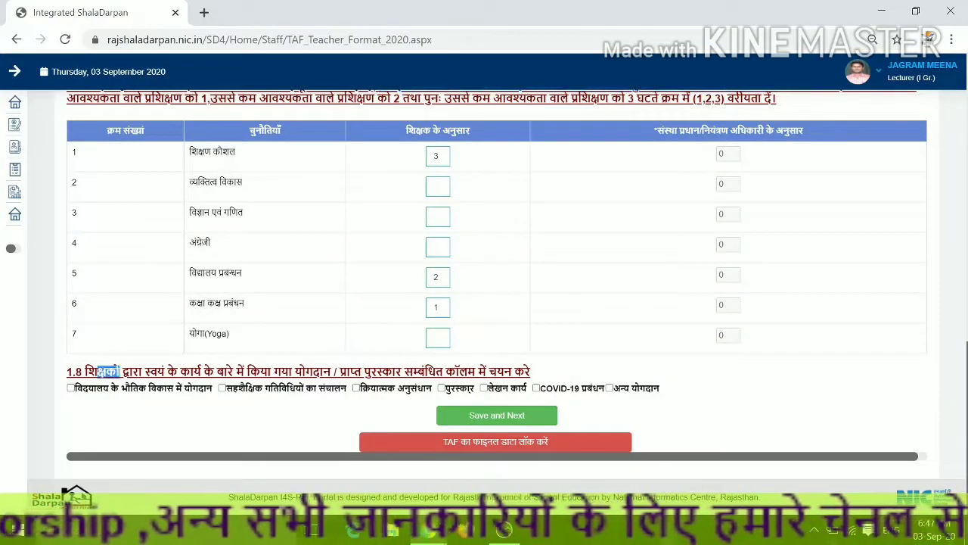
{"action": "left_click_drag", "start_coordinate": [96, 371], "coordinate": [529, 371]}
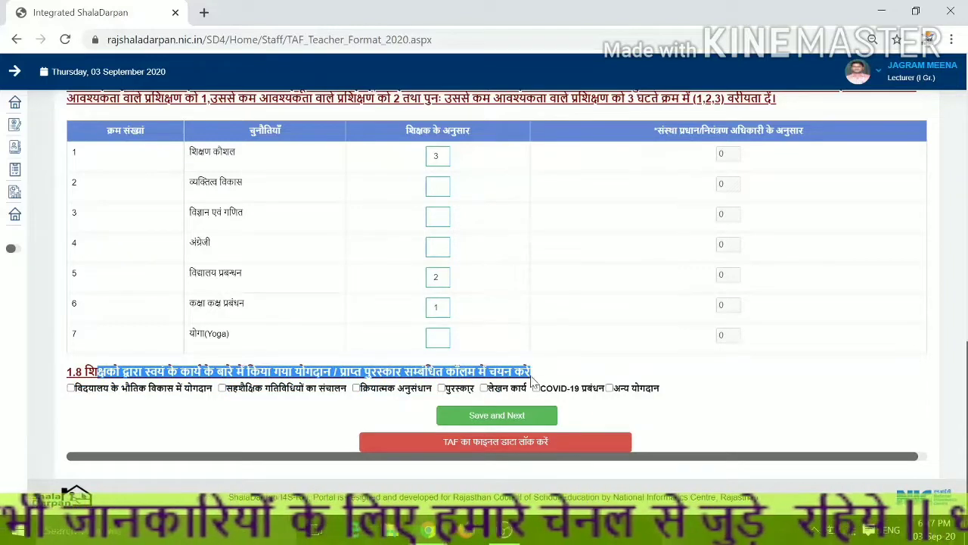
{"action": "left_click", "coordinate": [128, 407]}
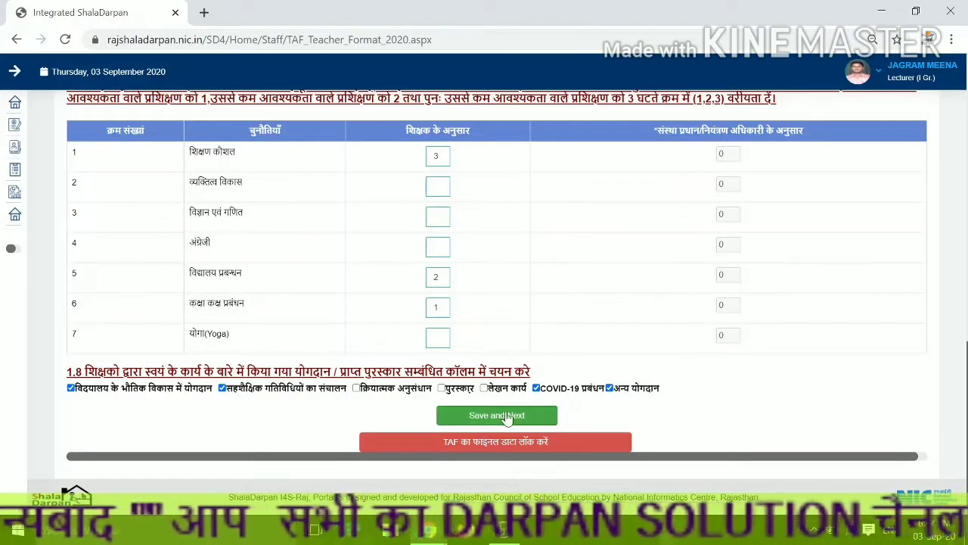
{"action": "left_click", "coordinate": [457, 427]}
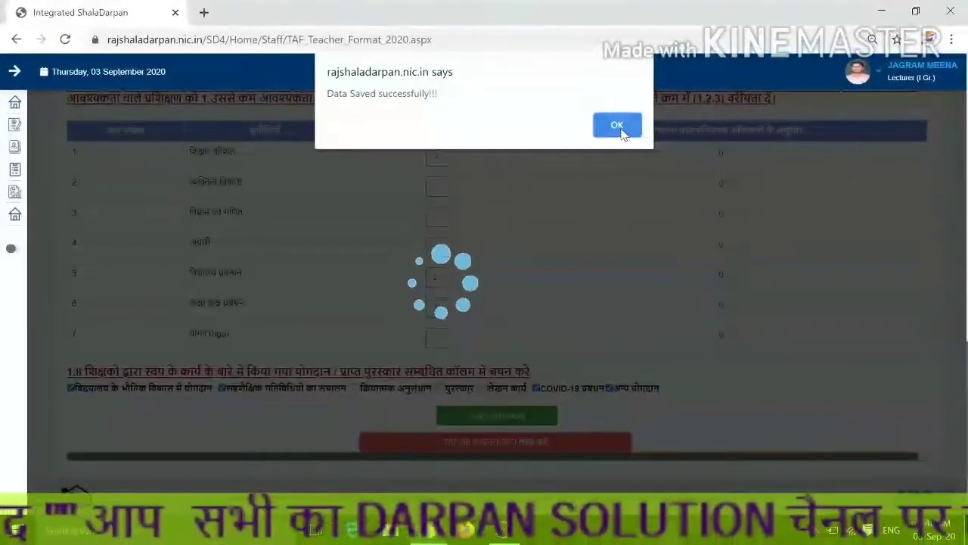
{"action": "left_click", "coordinate": [617, 125]}
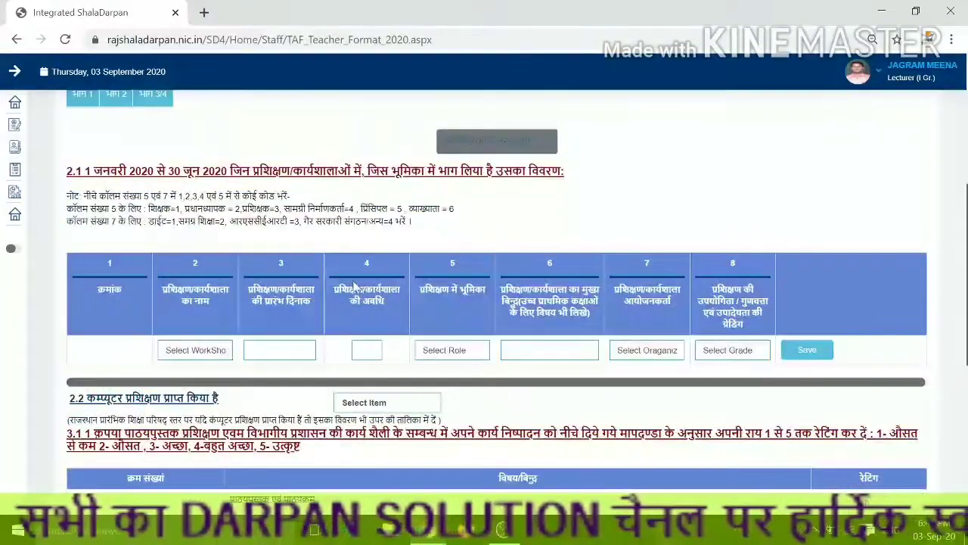
In section 2.1, choose कोई ट्रेनिंग नहीं as the workshop name and save the training row.
{"action": "scroll", "coordinate": [496, 287], "scroll_direction": "up", "scroll_amount": 2}
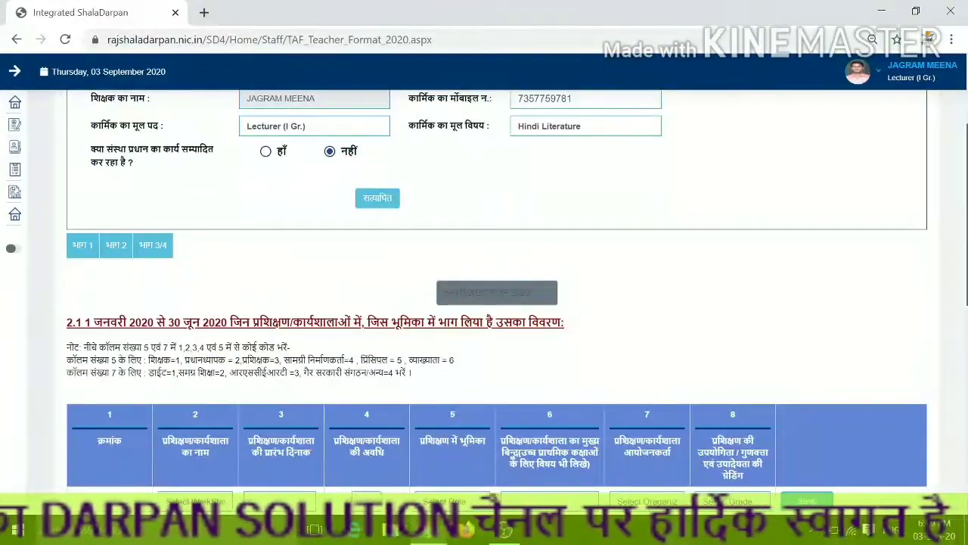
{"action": "left_click_drag", "start_coordinate": [84, 322], "coordinate": [479, 336]}
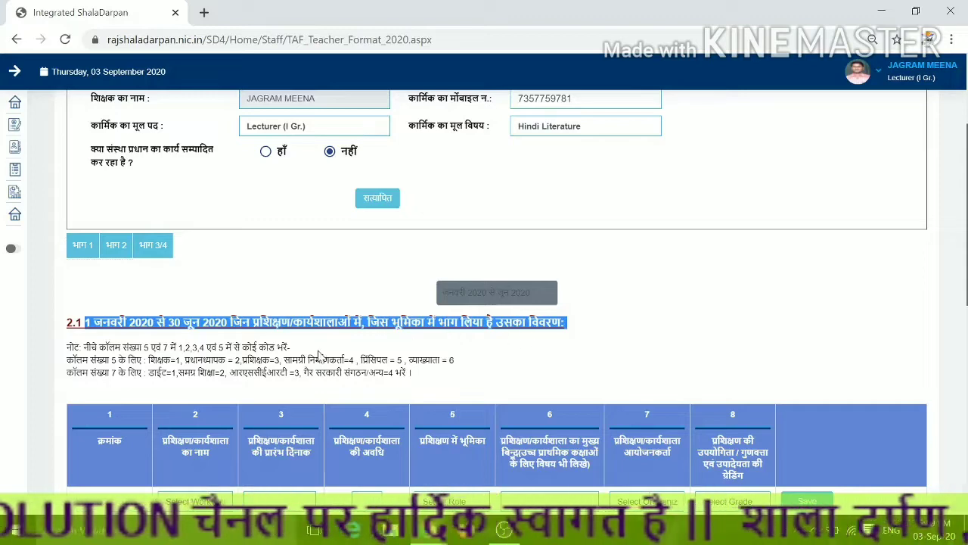
{"action": "scroll", "coordinate": [253, 337], "scroll_direction": "down", "scroll_amount": 3}
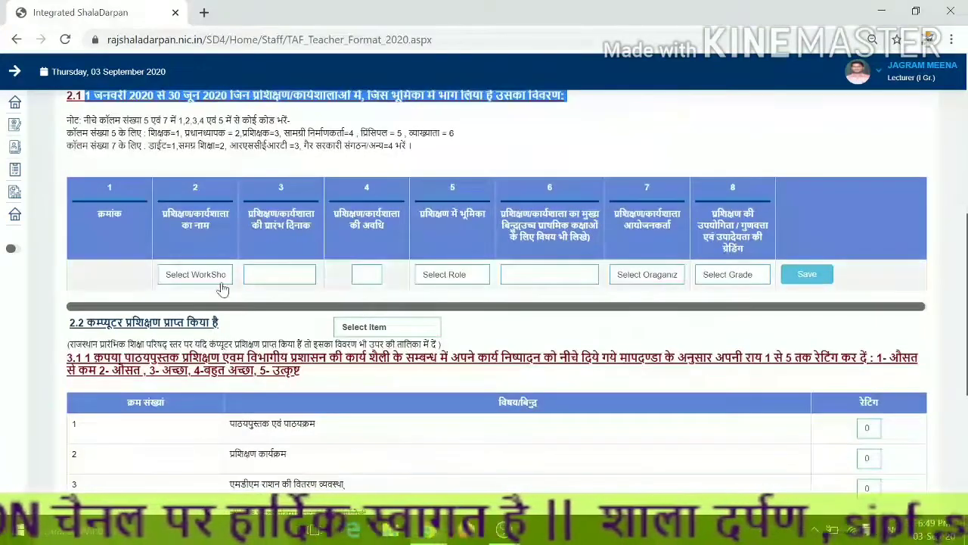
{"action": "left_click", "coordinate": [219, 278]}
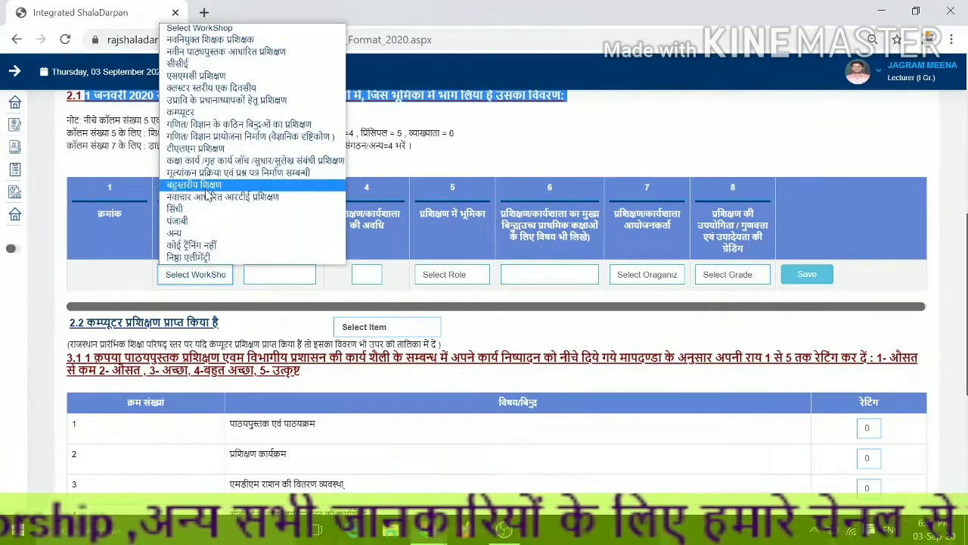
{"action": "left_click", "coordinate": [182, 245]}
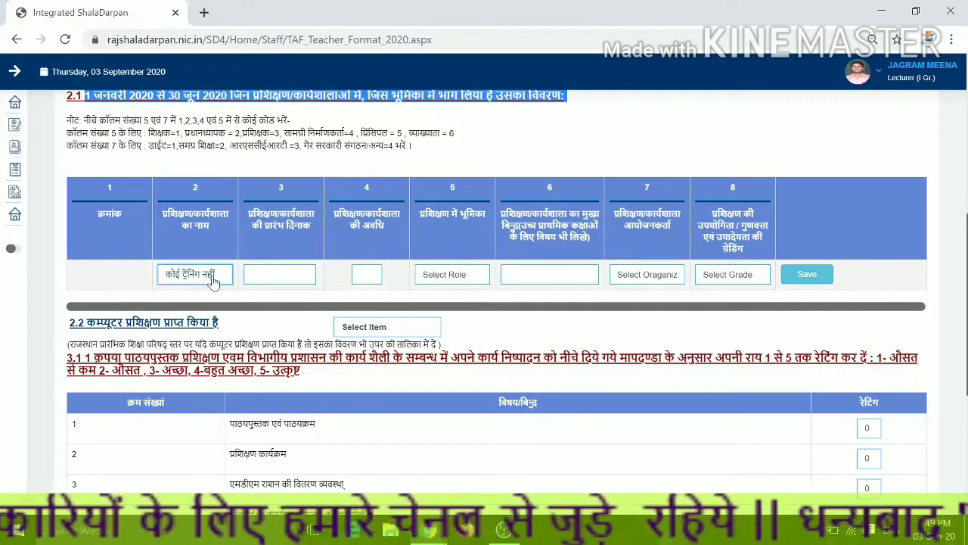
{"action": "scroll", "coordinate": [416, 287], "scroll_direction": "up", "scroll_amount": 2}
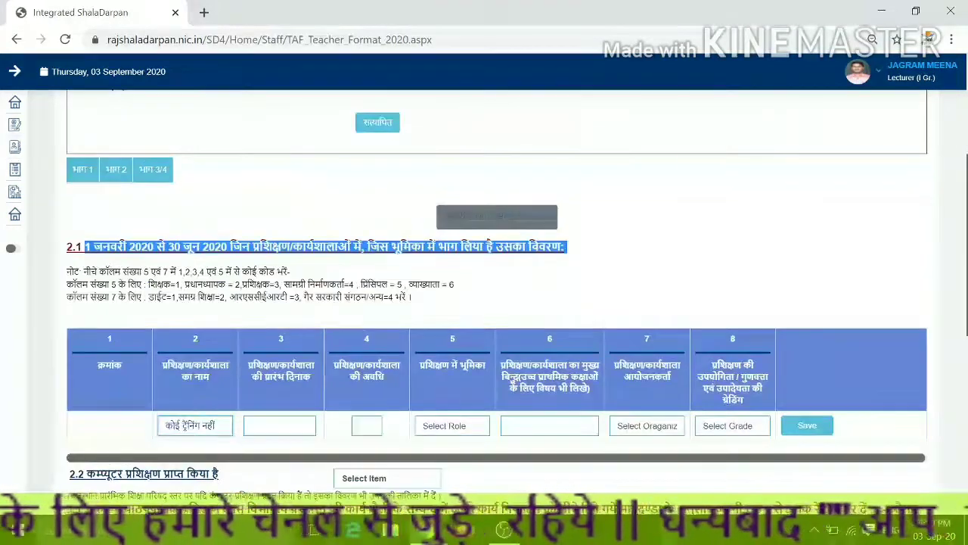
{"action": "scroll", "coordinate": [287, 325], "scroll_direction": "down", "scroll_amount": 1}
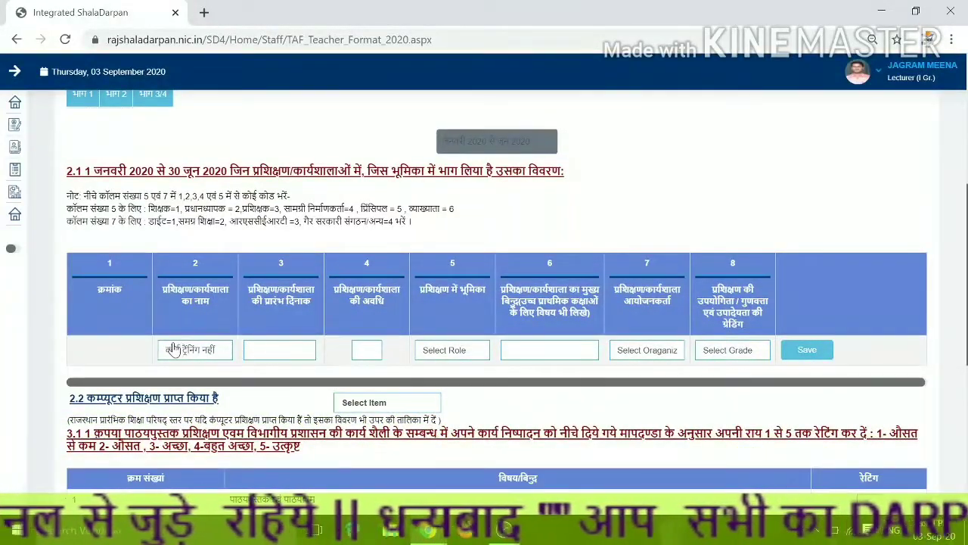
{"action": "left_click", "coordinate": [800, 352]}
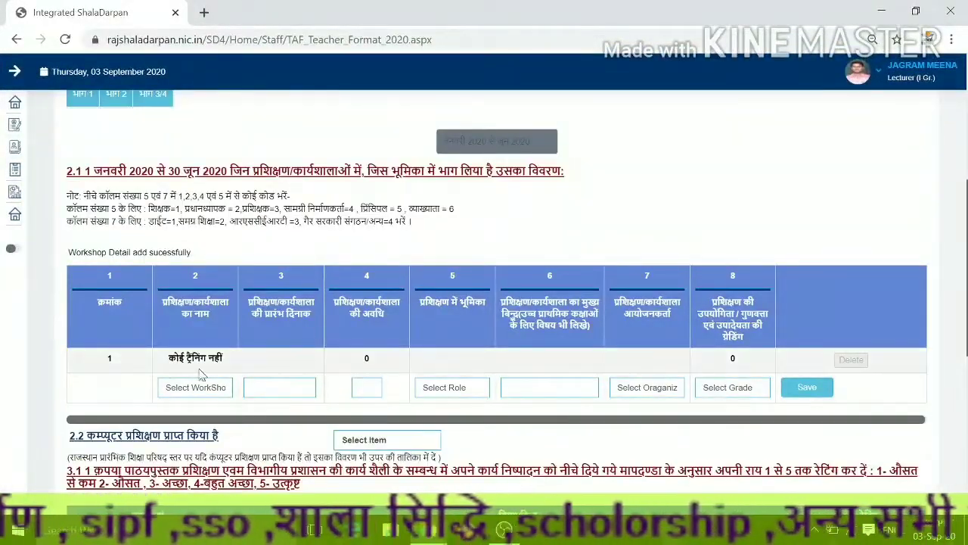
In section 2.2, set the computer training received answer to No.
{"action": "scroll", "coordinate": [711, 389], "scroll_direction": "down", "scroll_amount": 2}
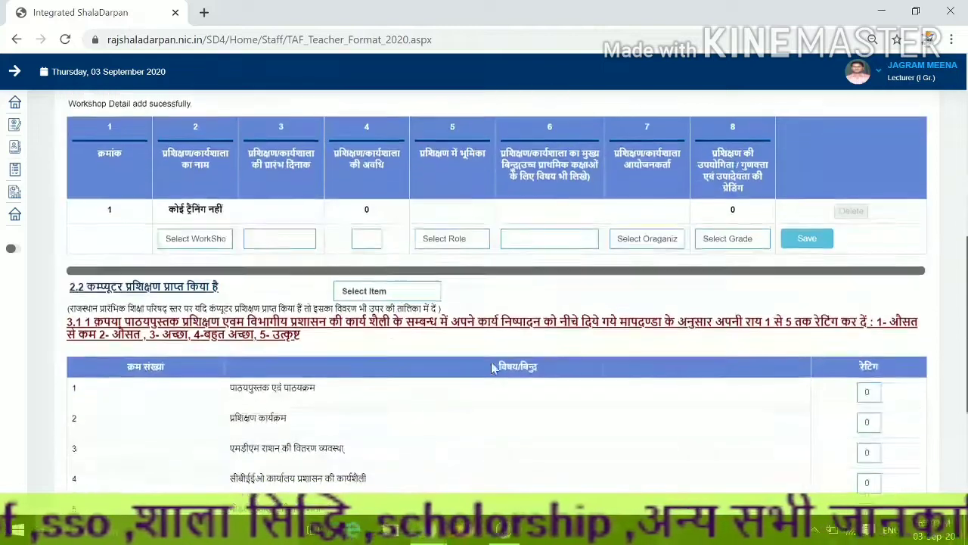
{"action": "left_click", "coordinate": [352, 291]}
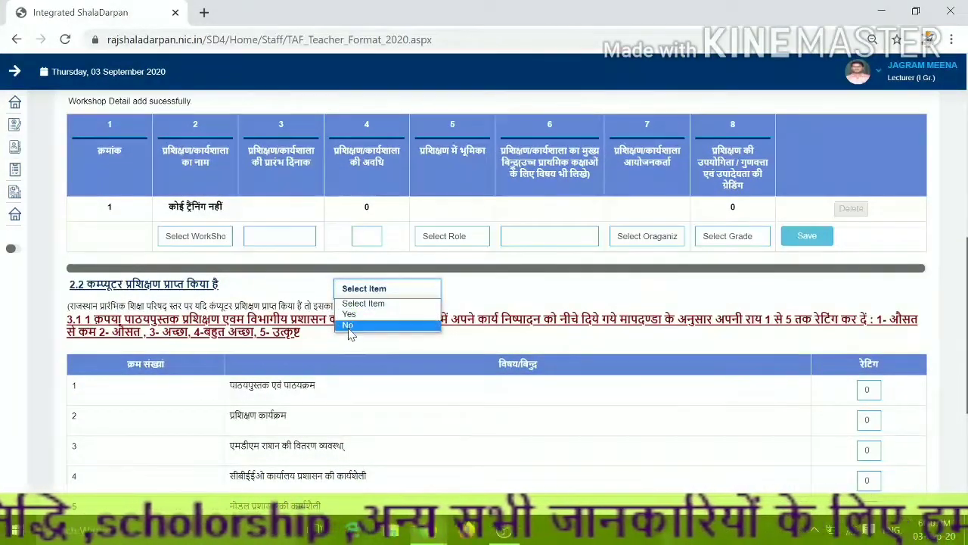
{"action": "left_click", "coordinate": [350, 325]}
Highlight the section 3.1 instruction about rating each item from 1 to 5 to read the rating scale.
{"action": "scroll", "coordinate": [371, 310], "scroll_direction": "down", "scroll_amount": 2}
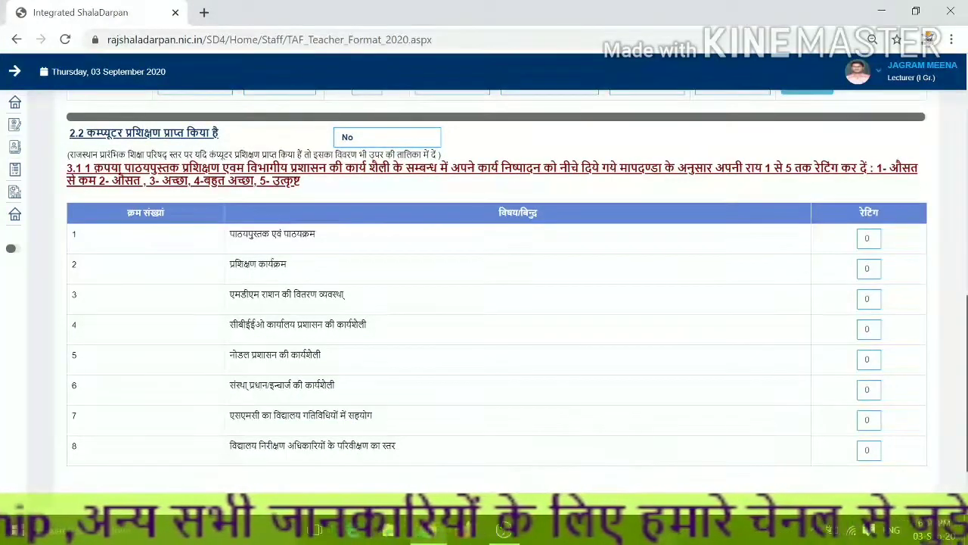
{"action": "left_click_drag", "start_coordinate": [103, 171], "coordinate": [259, 181]}
{"action": "left_click_drag", "start_coordinate": [297, 180], "coordinate": [327, 183]}
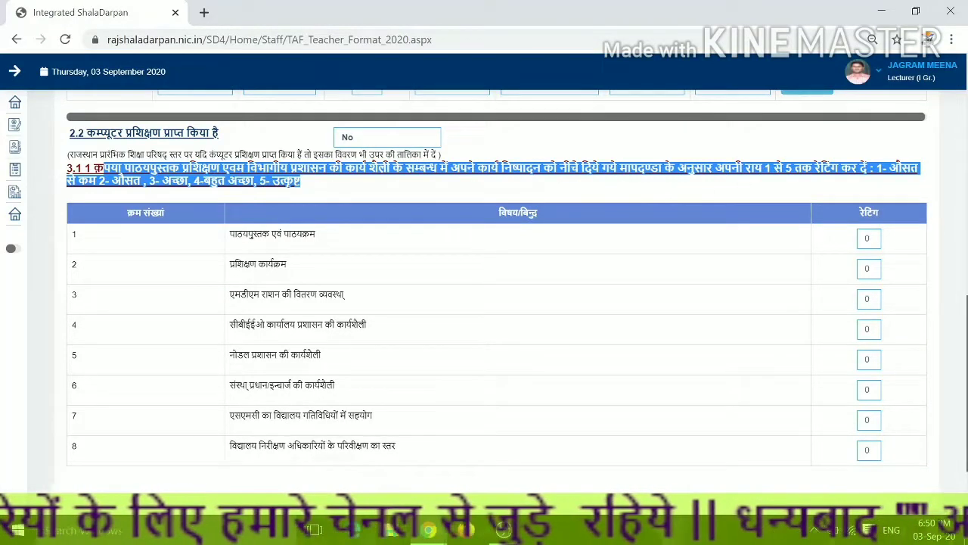
{"action": "left_click", "coordinate": [561, 196]}
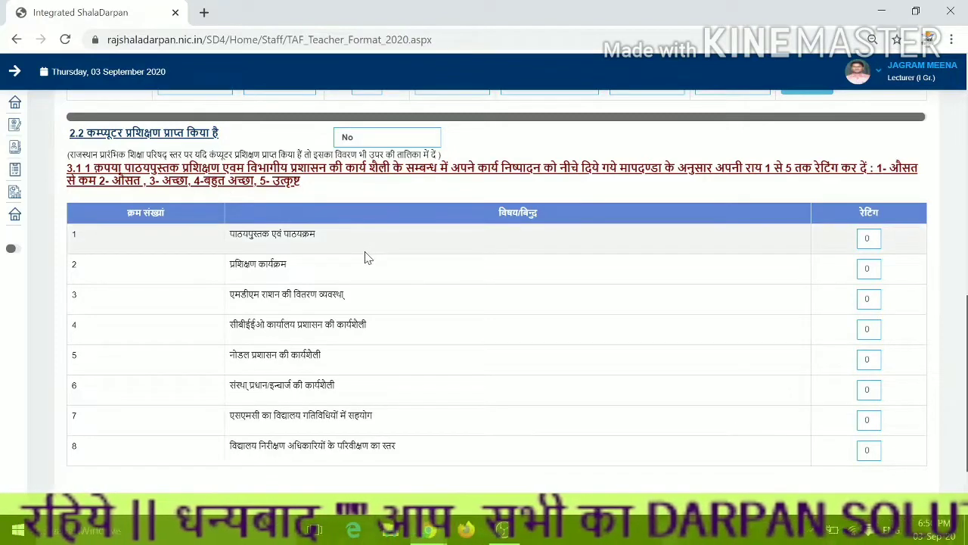
In section 3.1, rate both पाठयपुस्तक एवं पाठयक्रम and एमडीएम राशन की वितरण व्यवस्था as 3.
{"action": "left_click", "coordinate": [867, 238]}
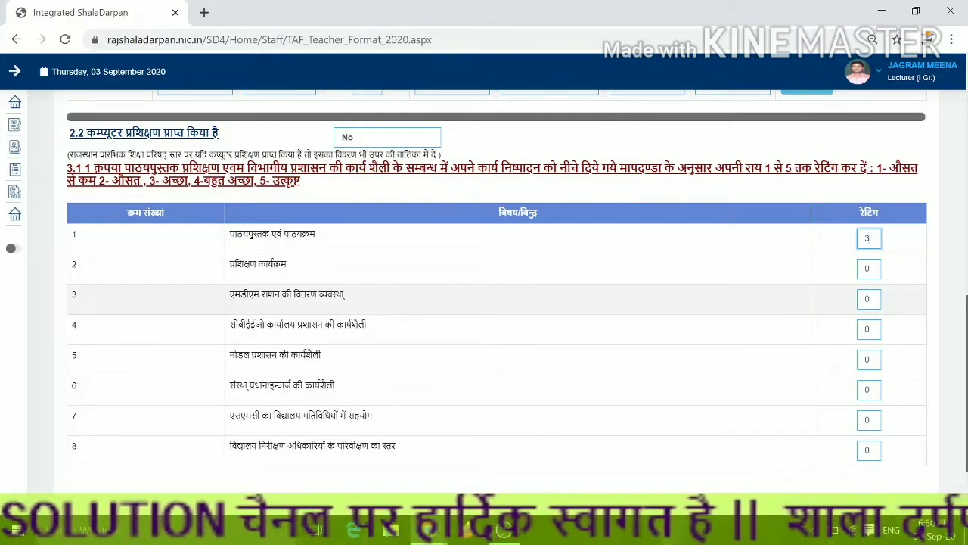
{"action": "left_click", "coordinate": [868, 298]}
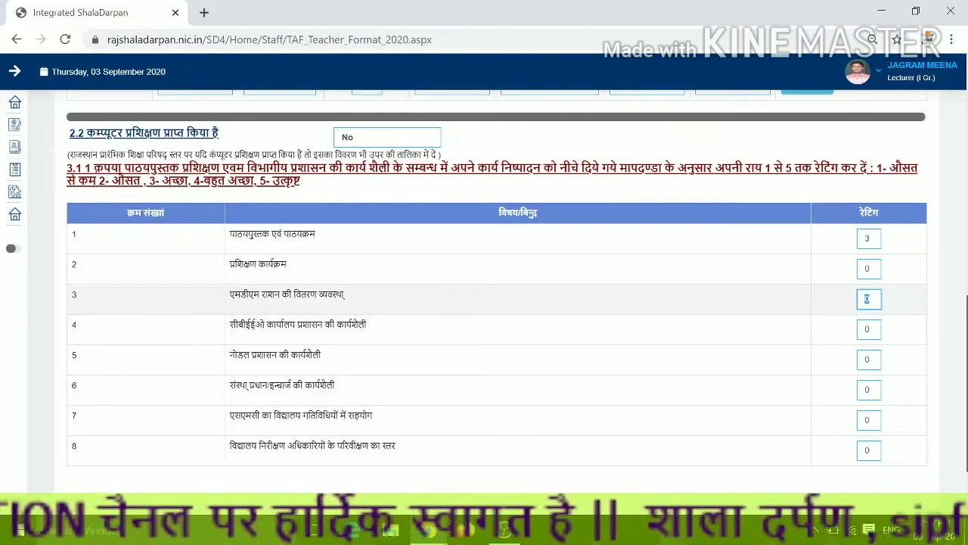
{"action": "type", "text": "3"}
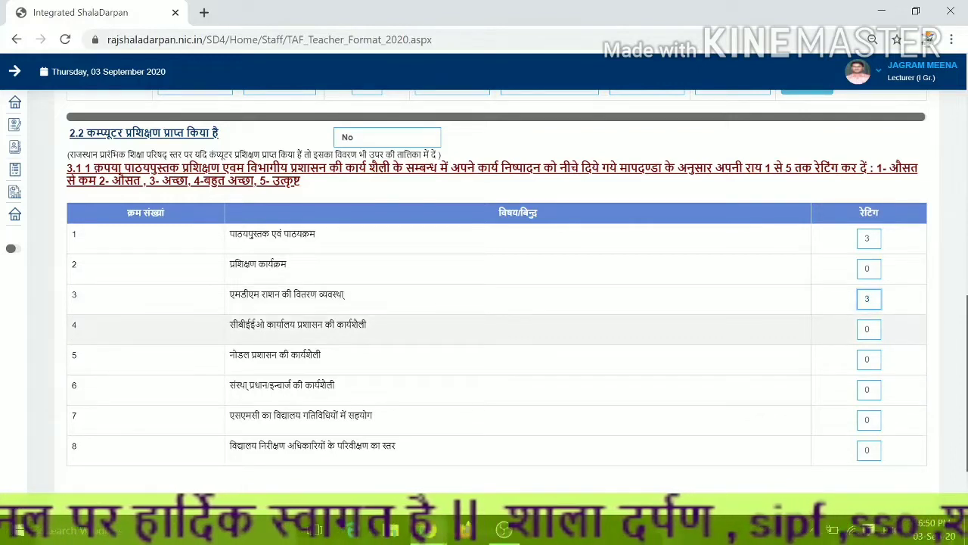
In section 3.1, rate items 4 to 8, from the सीबीईईओ office administration to the inspecting officers' supervision level, as 4 each.
{"action": "left_click", "coordinate": [858, 330]}
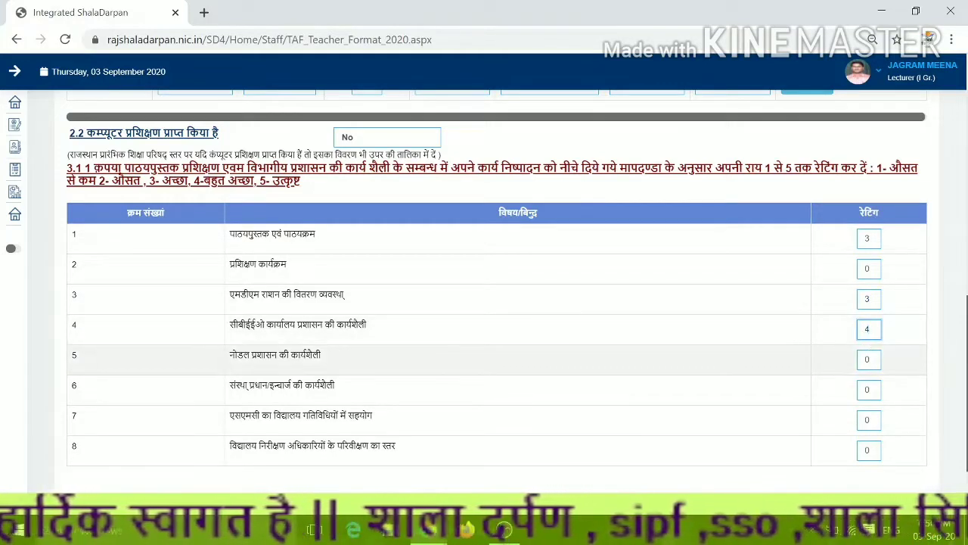
{"action": "left_click", "coordinate": [867, 358]}
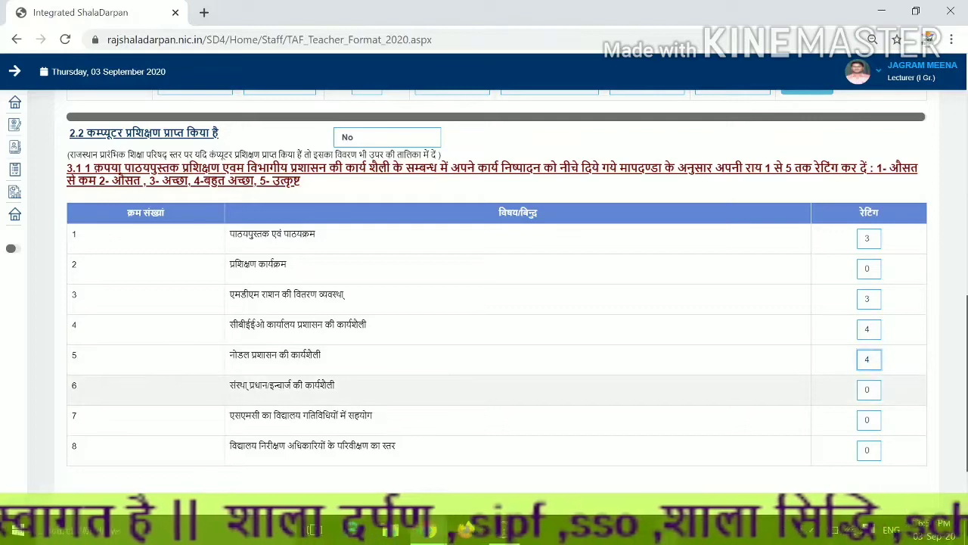
{"action": "left_click", "coordinate": [867, 389]}
{"action": "type", "text": "4"}
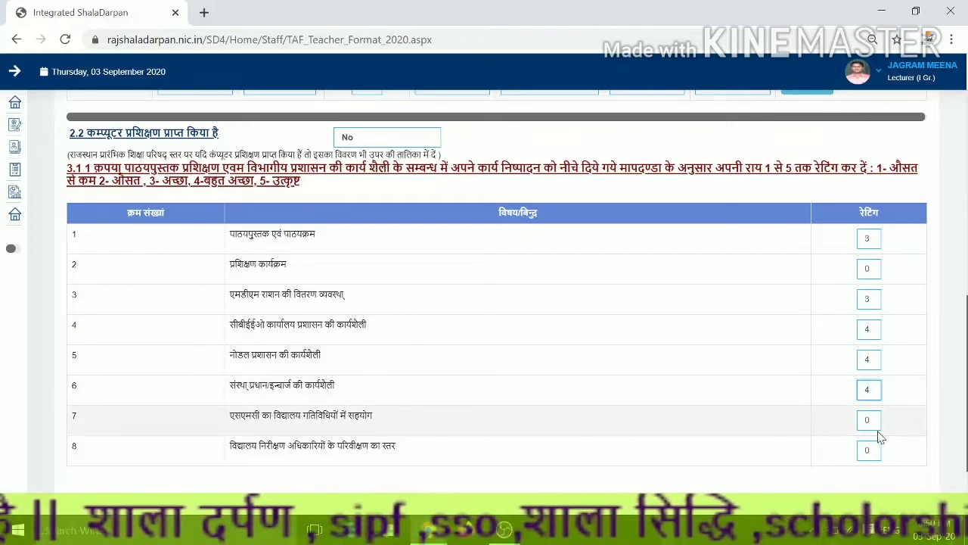
{"action": "scroll", "coordinate": [866, 343], "scroll_direction": "down", "scroll_amount": 2}
{"action": "left_click", "coordinate": [867, 343]}
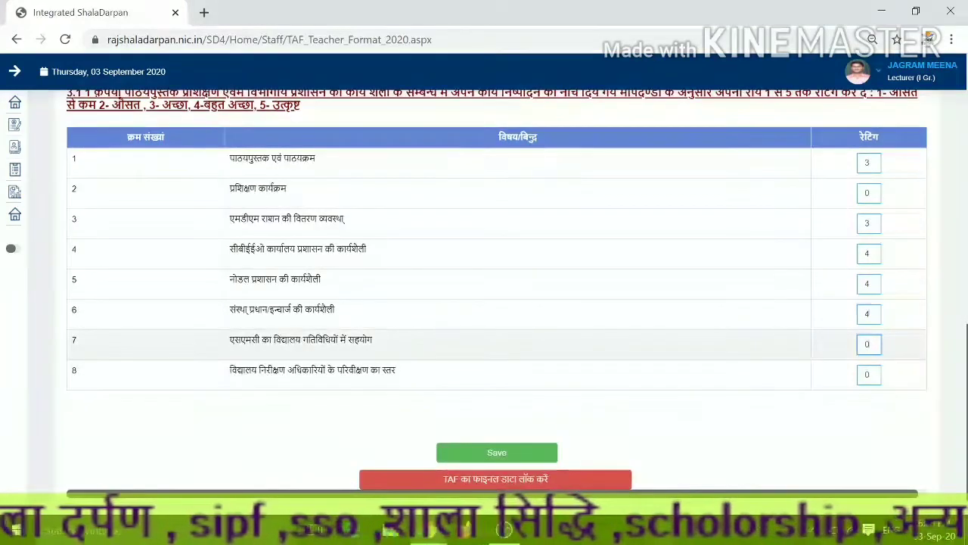
{"action": "type", "text": "4"}
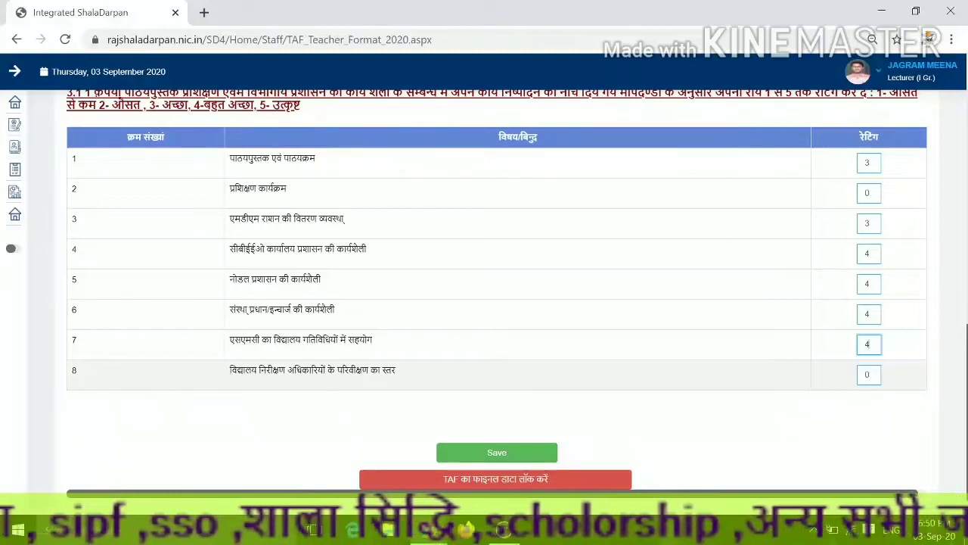
{"action": "key", "text": "Tab"}
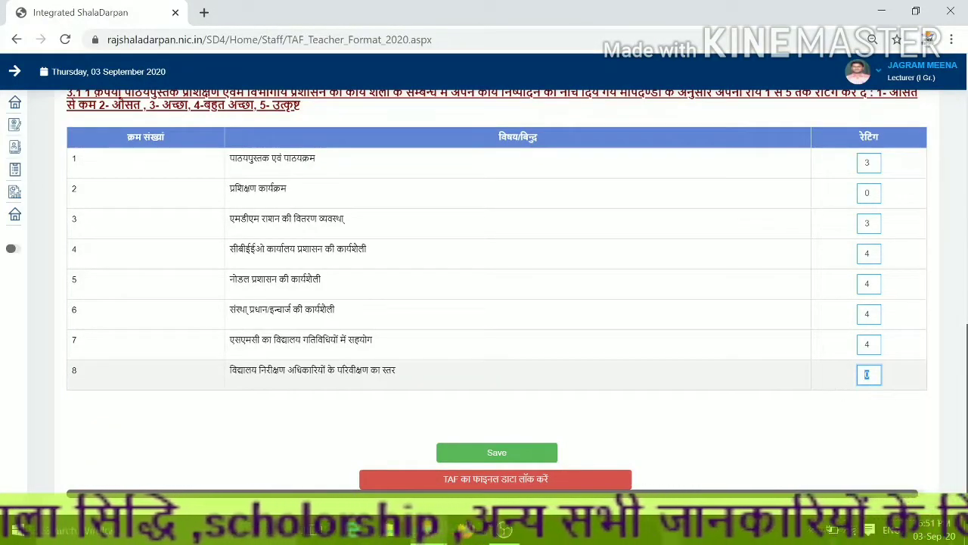
{"action": "type", "text": "4"}
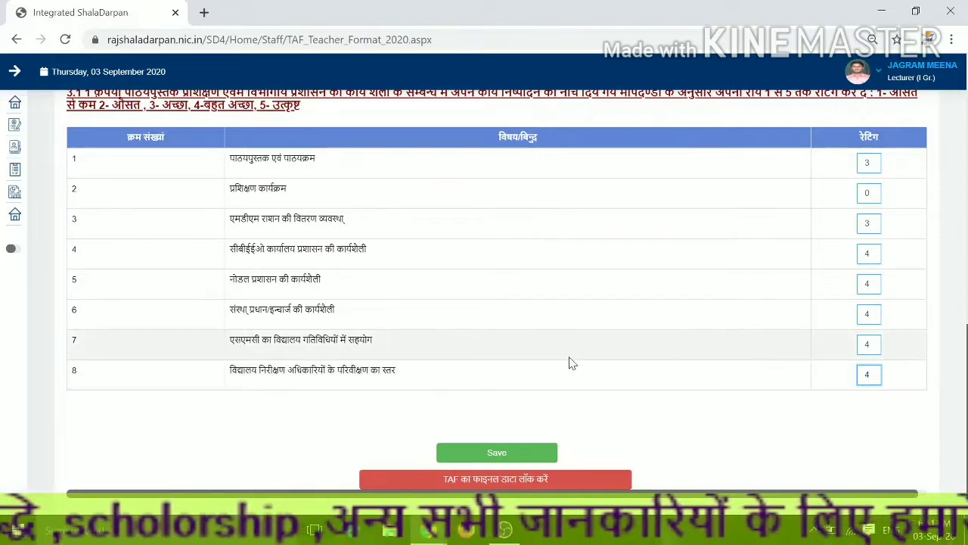
Check the section 3.1 ratings, save this part of the form and acknowledge the message.
{"action": "scroll", "coordinate": [484, 393], "scroll_direction": "down", "scroll_amount": 1}
{"action": "scroll", "coordinate": [593, 348], "scroll_direction": "up", "scroll_amount": 2}
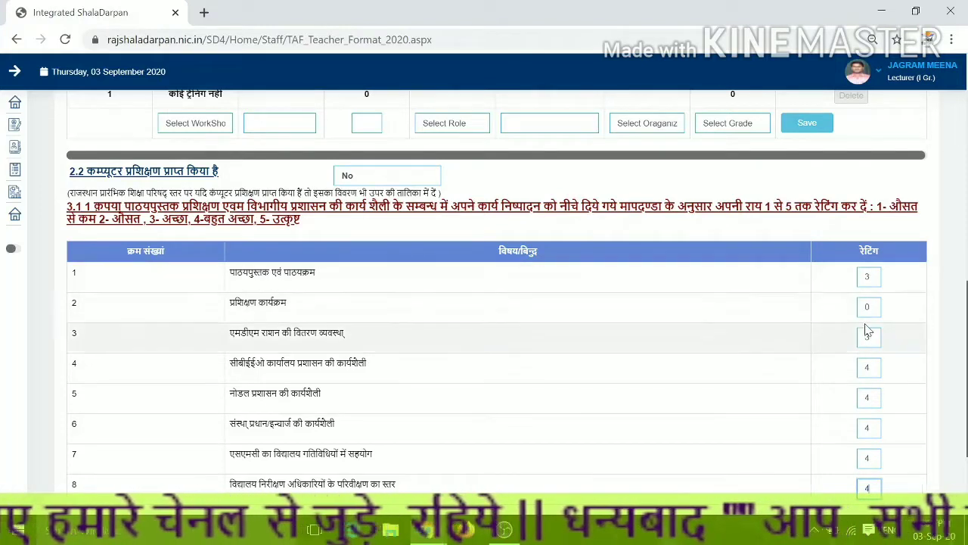
{"action": "scroll", "coordinate": [870, 431], "scroll_direction": "down", "scroll_amount": 2}
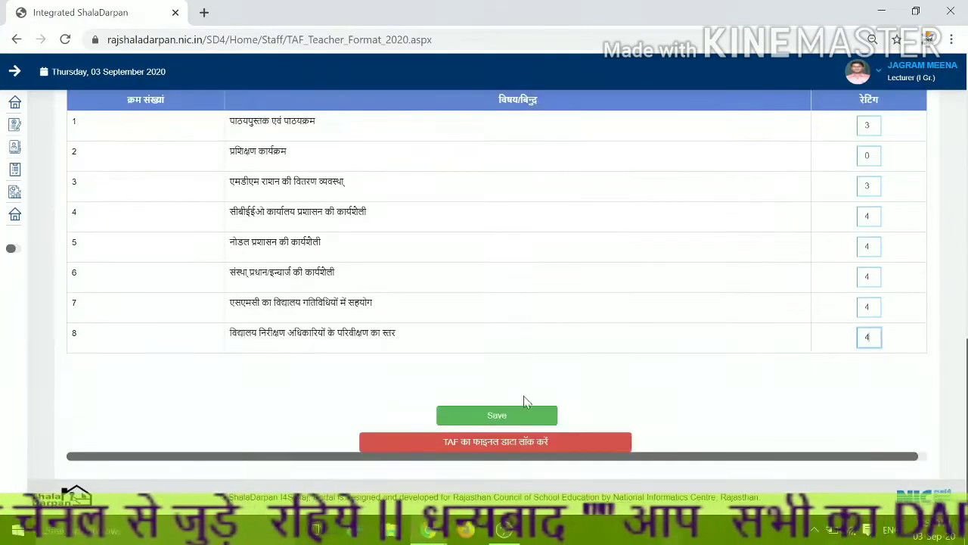
{"action": "left_click", "coordinate": [514, 417]}
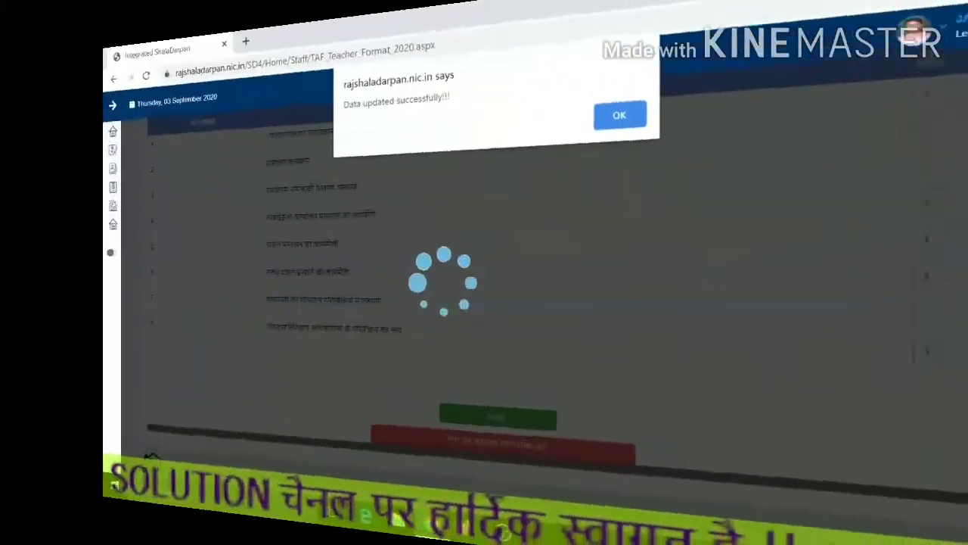
{"action": "left_click", "coordinate": [606, 118]}
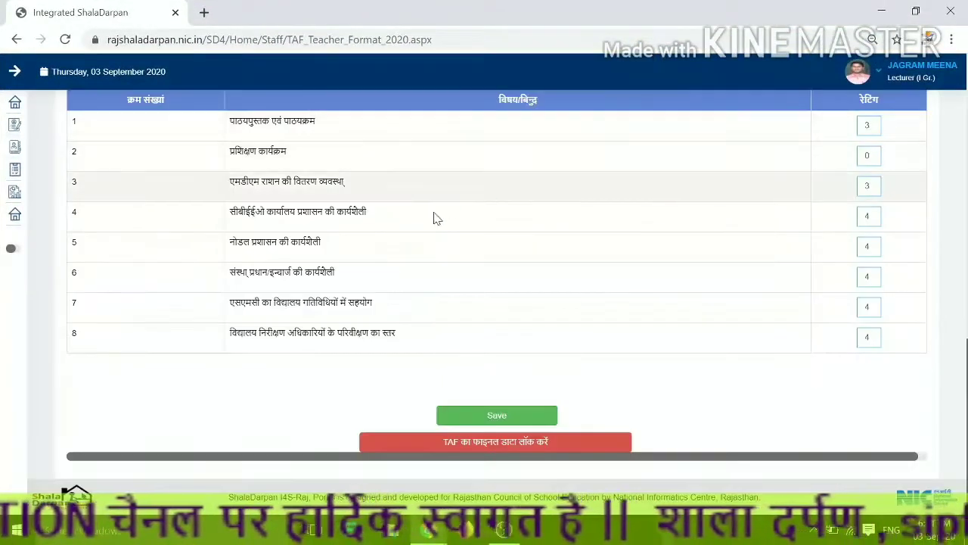
Return to भाग 1 of the form and review the classes and subjects in section 1.1 and the attendance details in section 1.2.
{"action": "scroll", "coordinate": [540, 270], "scroll_direction": "up", "scroll_amount": 5}
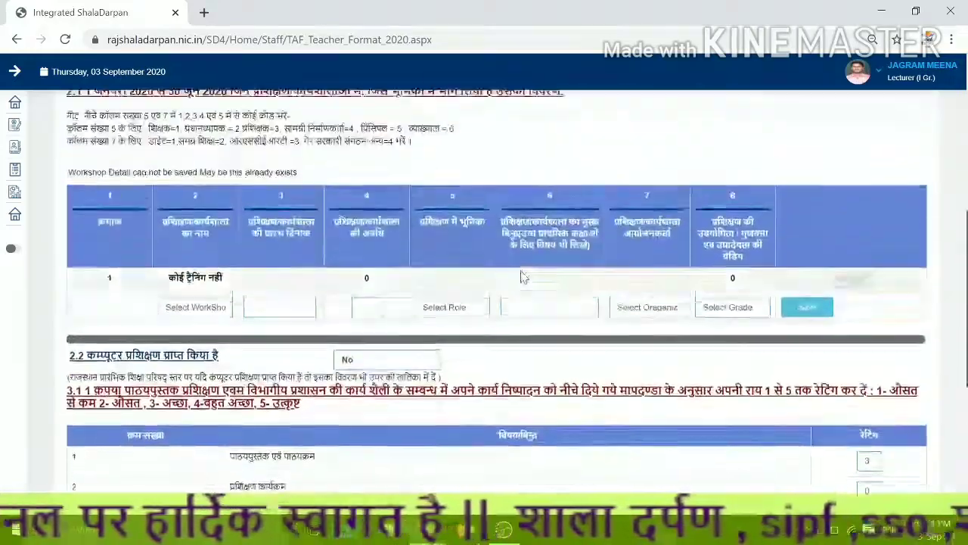
{"action": "scroll", "coordinate": [524, 276], "scroll_direction": "up", "scroll_amount": 1}
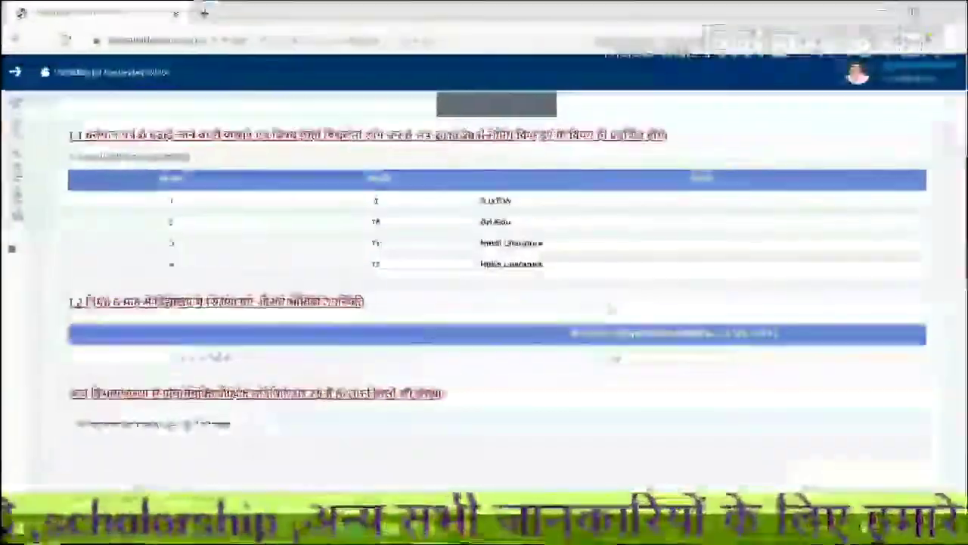
{"action": "scroll", "coordinate": [484, 287], "scroll_direction": "down", "scroll_amount": 4}
{"action": "scroll", "coordinate": [338, 284], "scroll_direction": "up", "scroll_amount": 3}
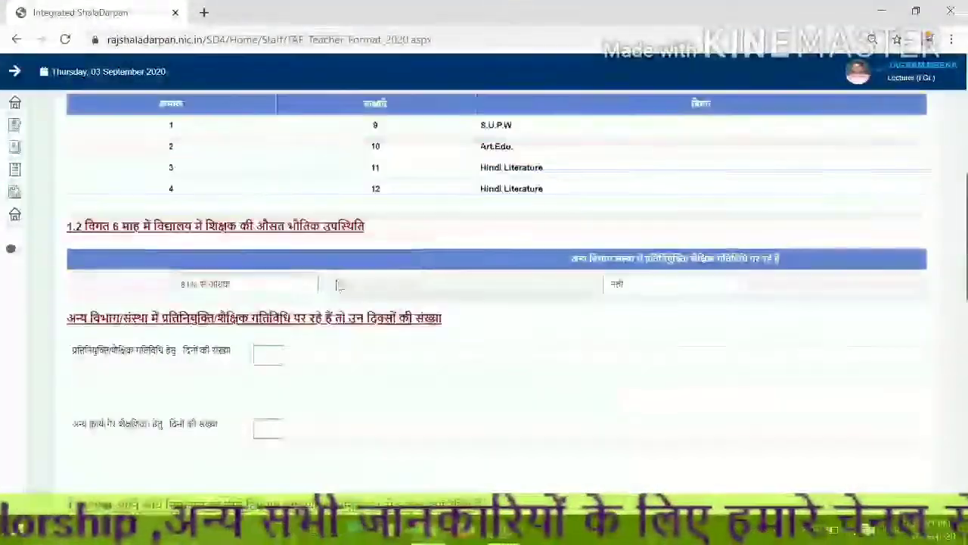
{"action": "scroll", "coordinate": [338, 284], "scroll_direction": "up", "scroll_amount": 6}
{"action": "scroll", "coordinate": [450, 289], "scroll_direction": "down", "scroll_amount": 3}
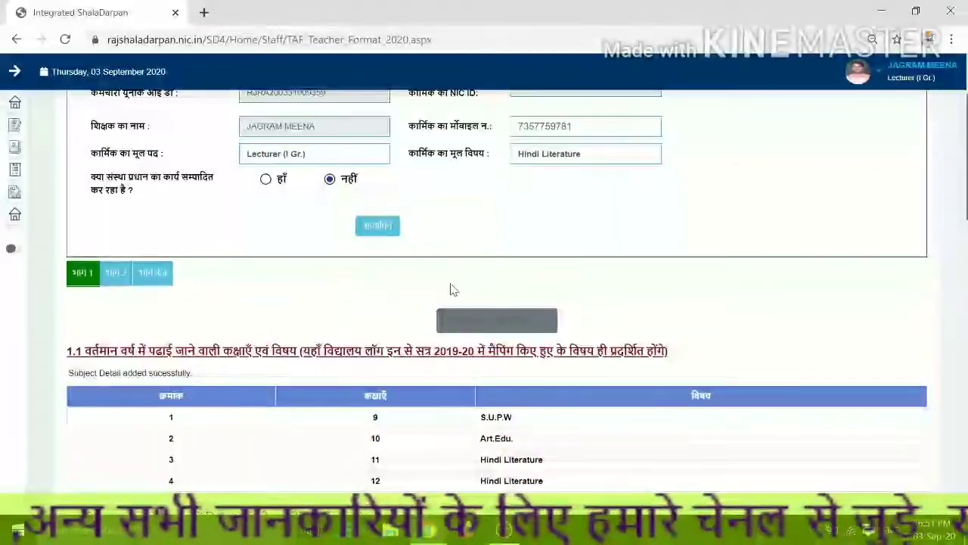
{"action": "scroll", "coordinate": [450, 290], "scroll_direction": "down", "scroll_amount": 5}
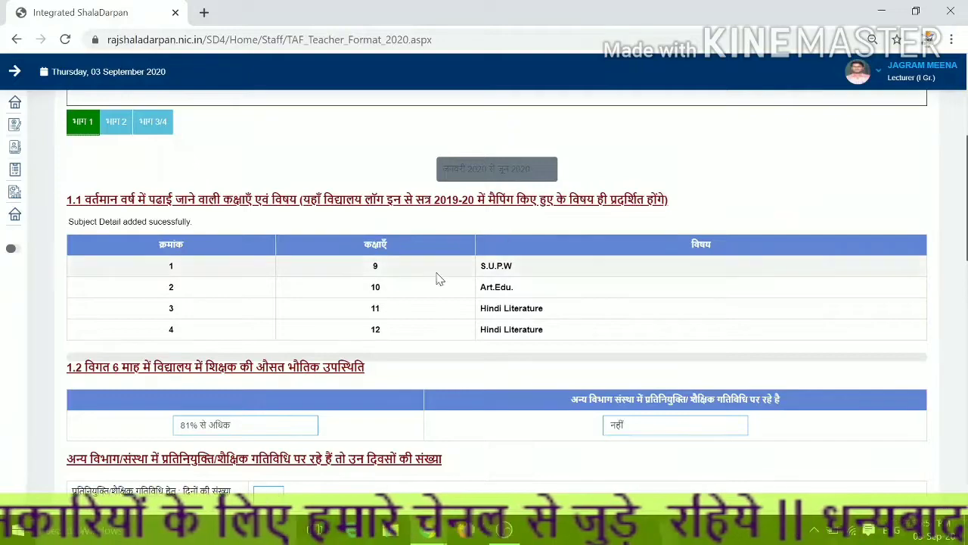
{"action": "scroll", "coordinate": [439, 279], "scroll_direction": "down", "scroll_amount": 4}
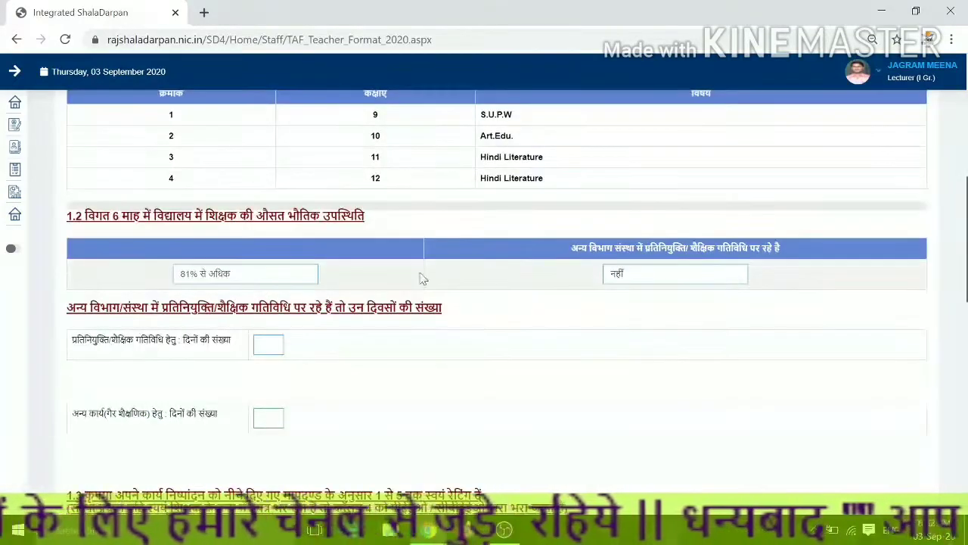
Review the section 1.3 self-ratings and the controlling officer's column, along with the grade options in sections 1.4 and 1.5.
{"action": "scroll", "coordinate": [629, 317], "scroll_direction": "down", "scroll_amount": 9}
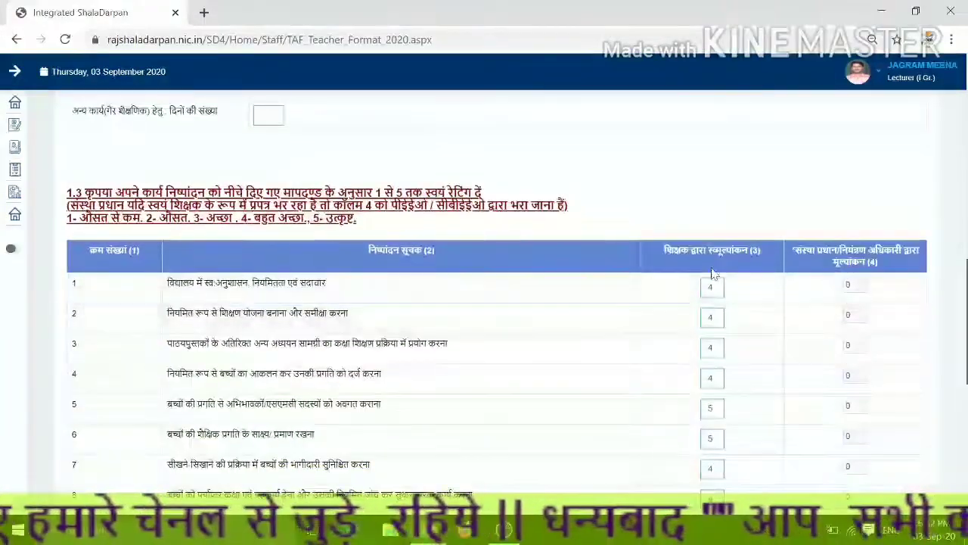
{"action": "scroll", "coordinate": [746, 322], "scroll_direction": "down", "scroll_amount": 8}
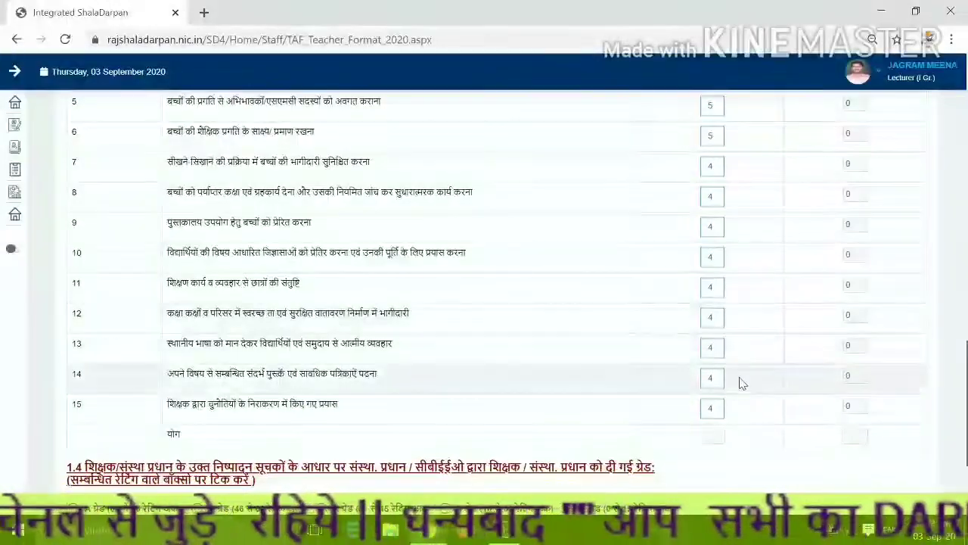
{"action": "scroll", "coordinate": [735, 305], "scroll_direction": "up", "scroll_amount": 4}
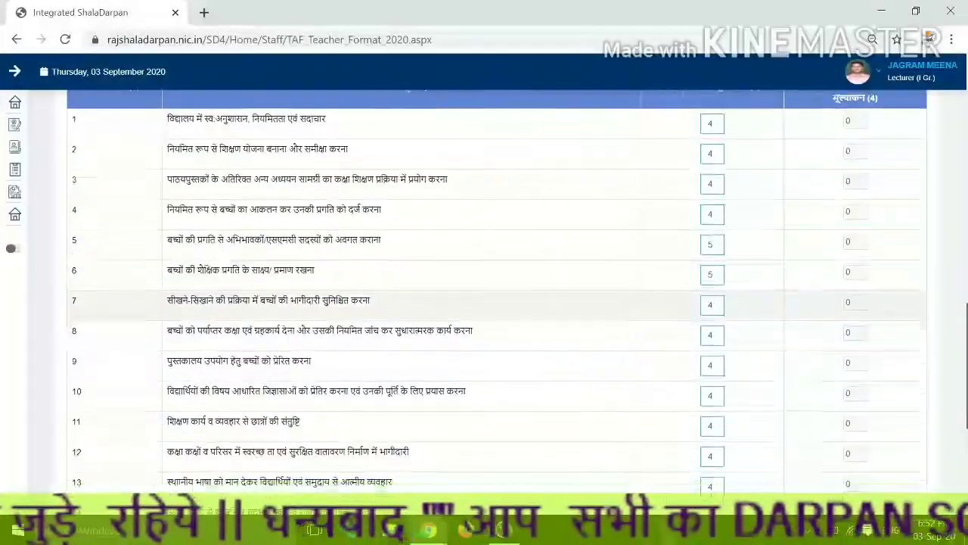
{"action": "scroll", "coordinate": [770, 278], "scroll_direction": "down", "scroll_amount": 8}
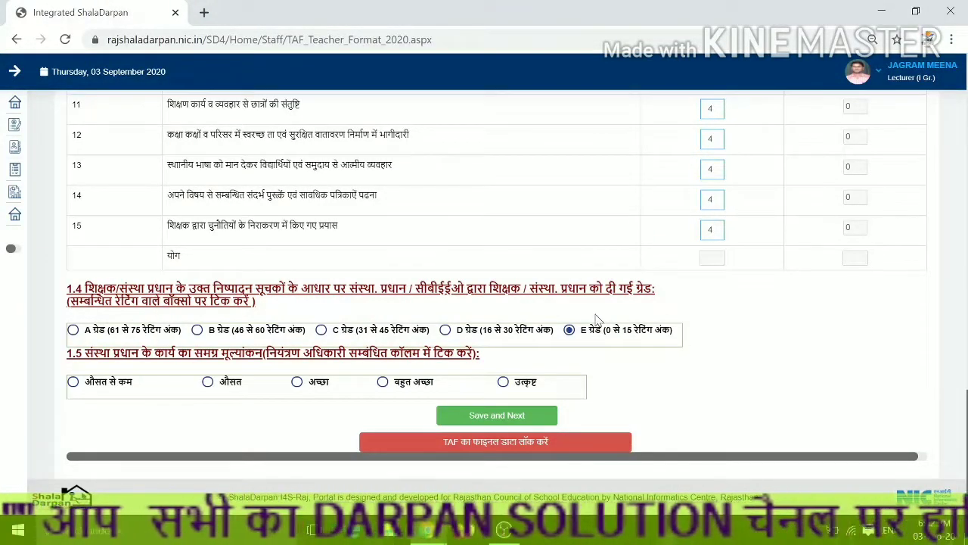
{"action": "scroll", "coordinate": [870, 297], "scroll_direction": "up", "scroll_amount": 10}
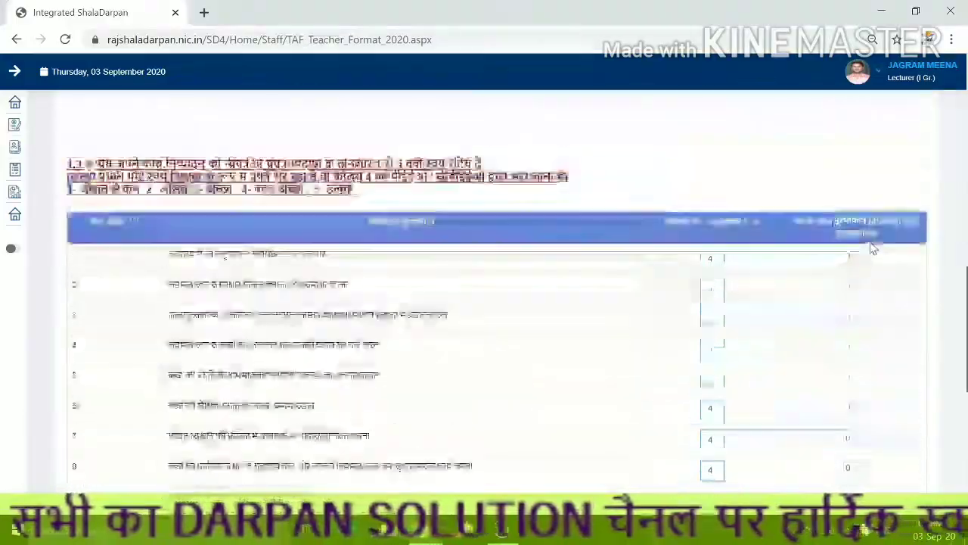
{"action": "scroll", "coordinate": [874, 302], "scroll_direction": "up", "scroll_amount": 2}
{"action": "scroll", "coordinate": [874, 325], "scroll_direction": "down", "scroll_amount": 3}
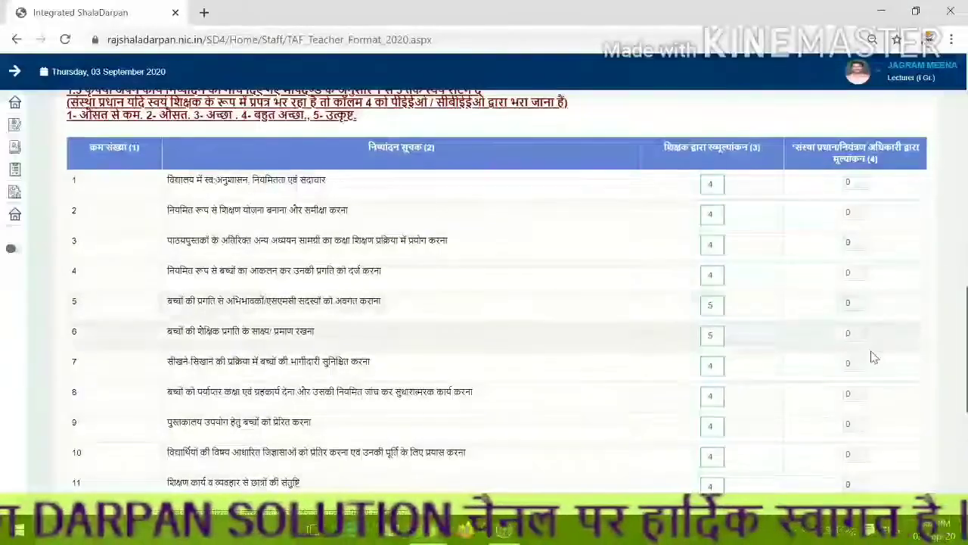
{"action": "scroll", "coordinate": [870, 363], "scroll_direction": "down", "scroll_amount": 3}
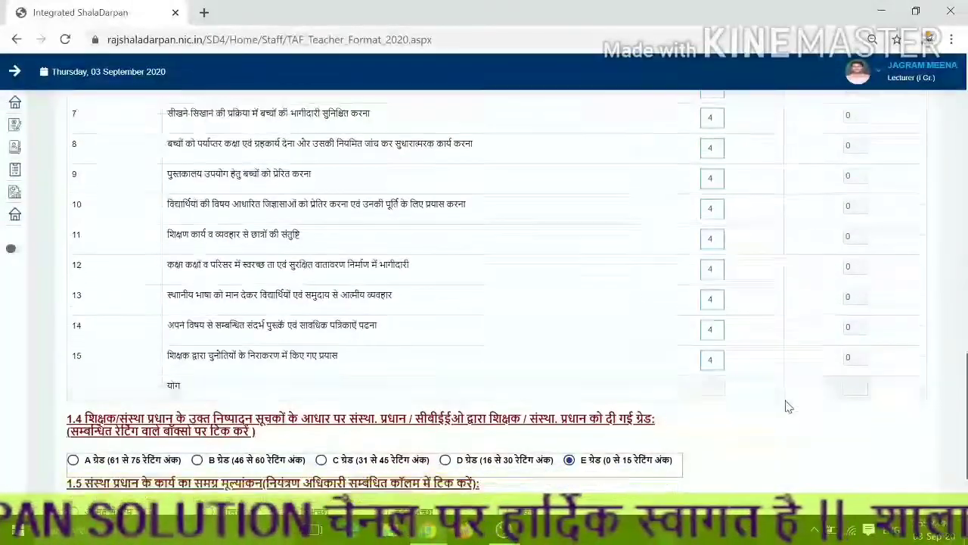
{"action": "scroll", "coordinate": [787, 406], "scroll_direction": "down", "scroll_amount": 3}
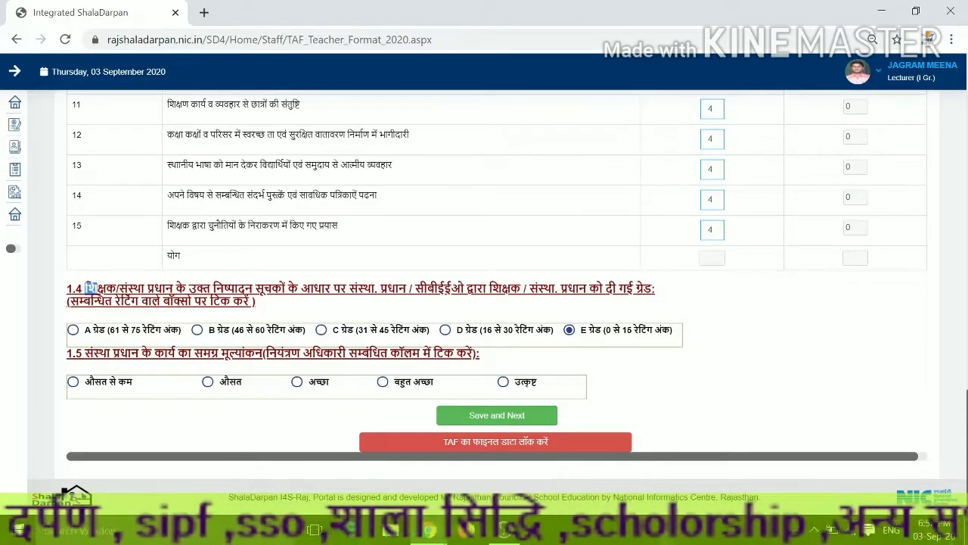
Highlight the section 1.4 instruction, including the words on who grades the teacher or institution head, to read it.
{"action": "left_click_drag", "start_coordinate": [85, 288], "coordinate": [330, 303]}
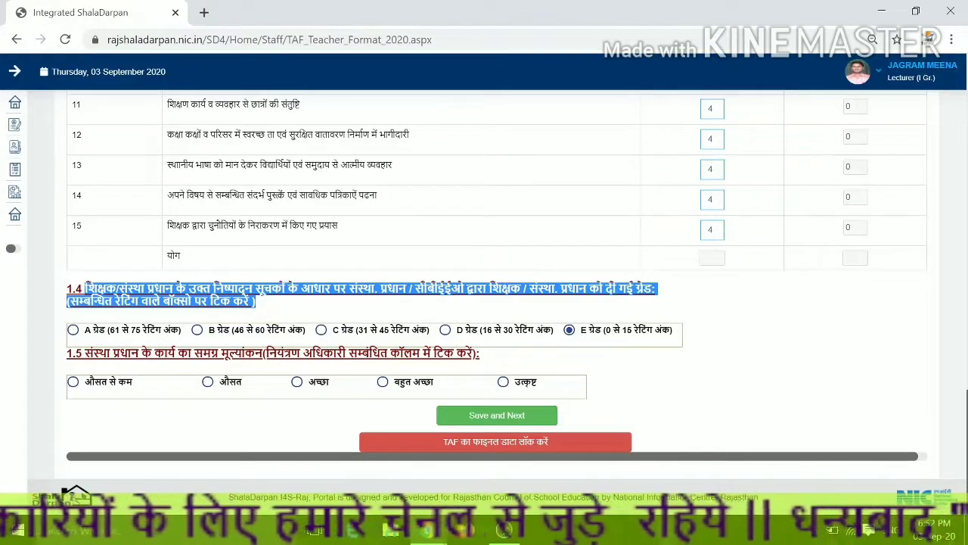
{"action": "left_click", "coordinate": [287, 306]}
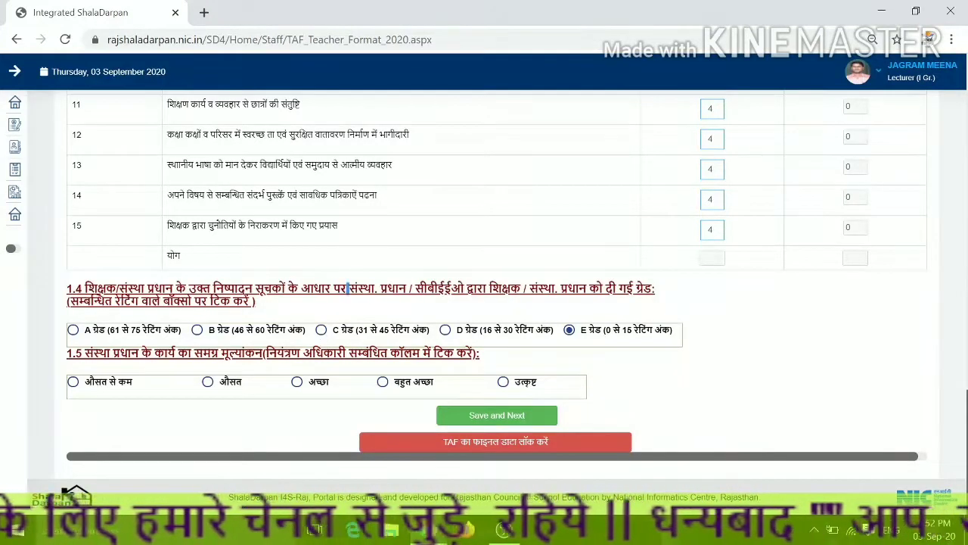
{"action": "left_click_drag", "start_coordinate": [348, 288], "coordinate": [589, 289]}
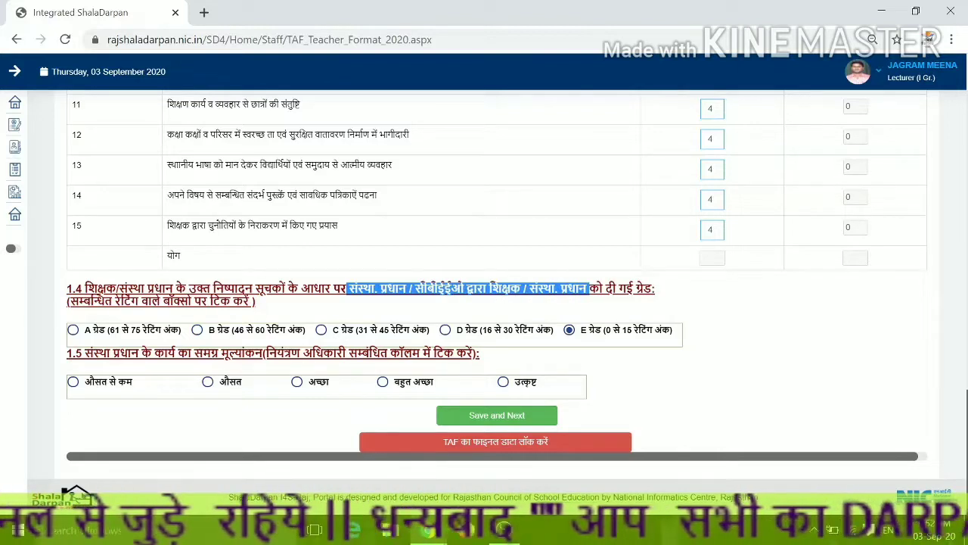
{"action": "left_click", "coordinate": [323, 310]}
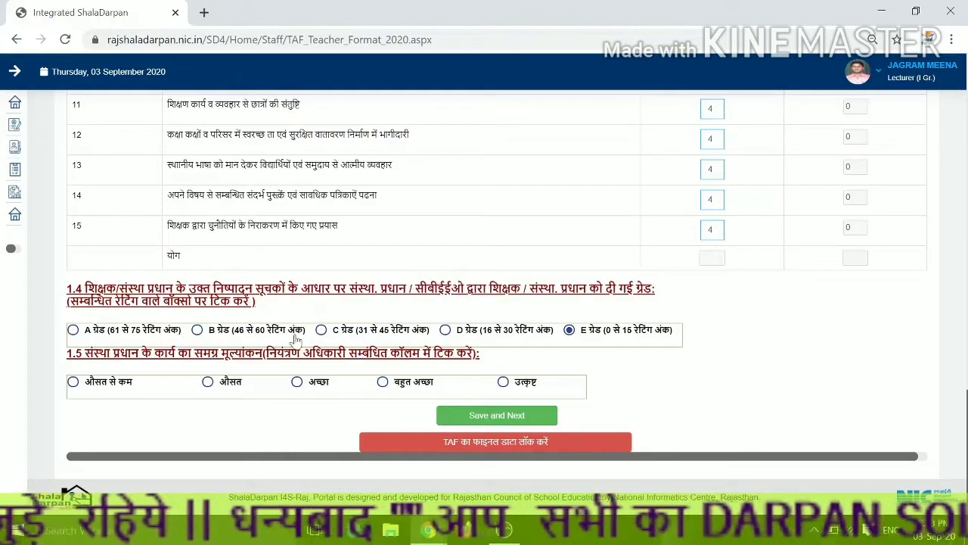
Recheck भाग 1 of the form and cancel the final TAF data lock at its confirmation.
{"action": "left_click", "coordinate": [492, 416]}
{"action": "scroll", "coordinate": [148, 323], "scroll_direction": "up", "scroll_amount": 15}
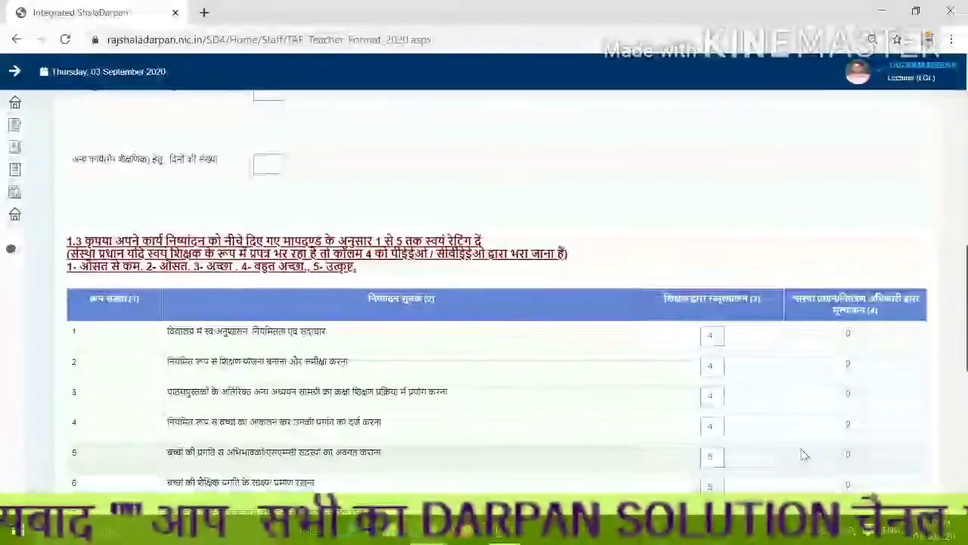
{"action": "scroll", "coordinate": [148, 323], "scroll_direction": "up", "scroll_amount": 3}
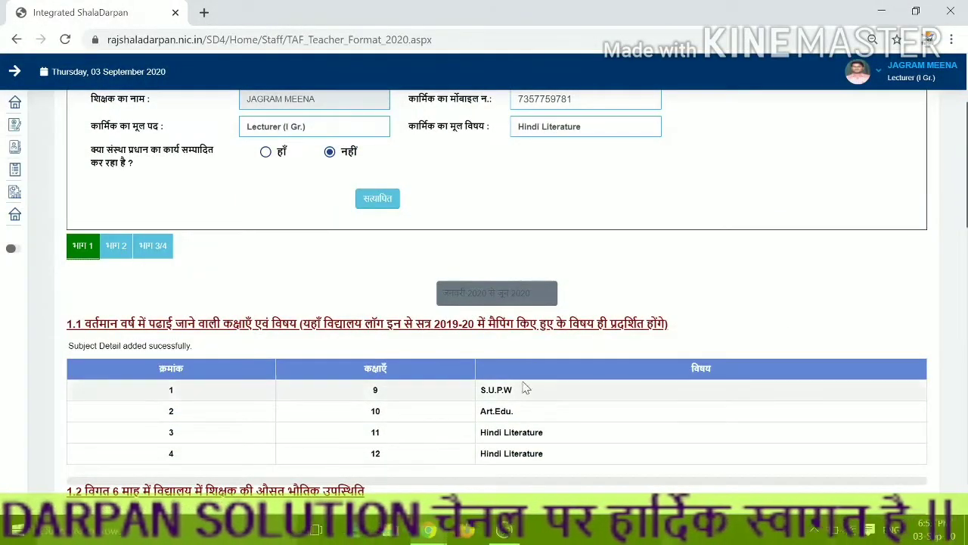
{"action": "scroll", "coordinate": [454, 390], "scroll_direction": "down", "scroll_amount": 5}
{"action": "scroll", "coordinate": [415, 391], "scroll_direction": "down", "scroll_amount": 8}
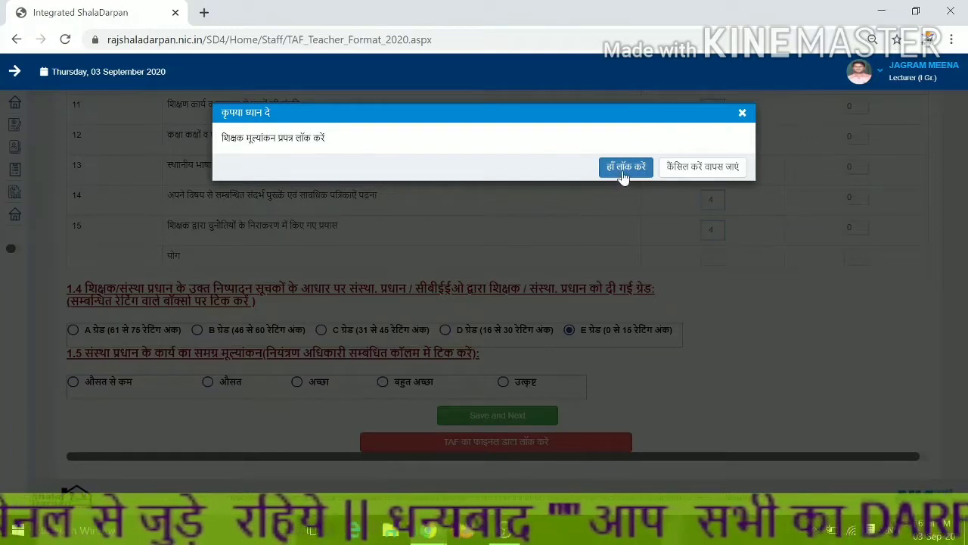
{"action": "left_click", "coordinate": [693, 170]}
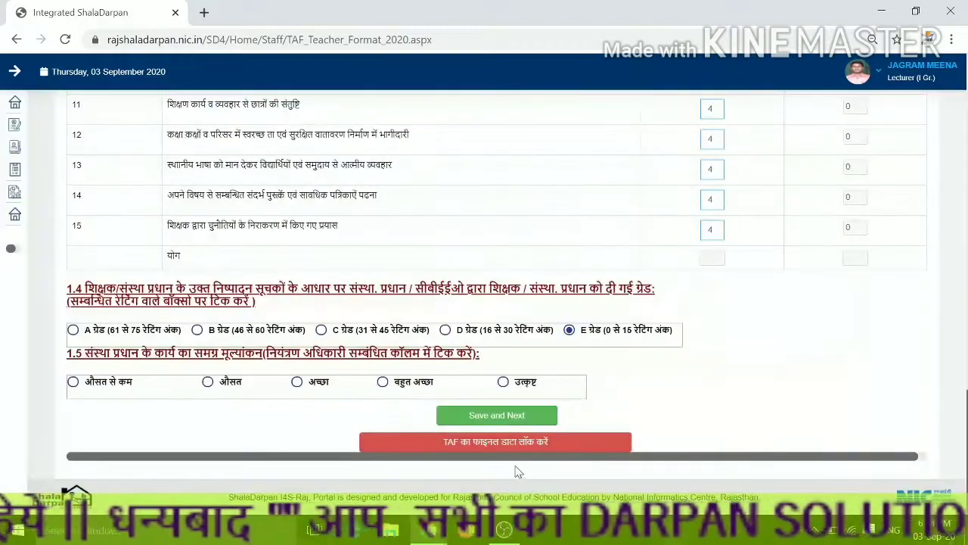
Enlarge the page zoom to 125% and view the final data lock option below sections 1.4 and 1.5.
{"action": "left_click", "coordinate": [952, 39]}
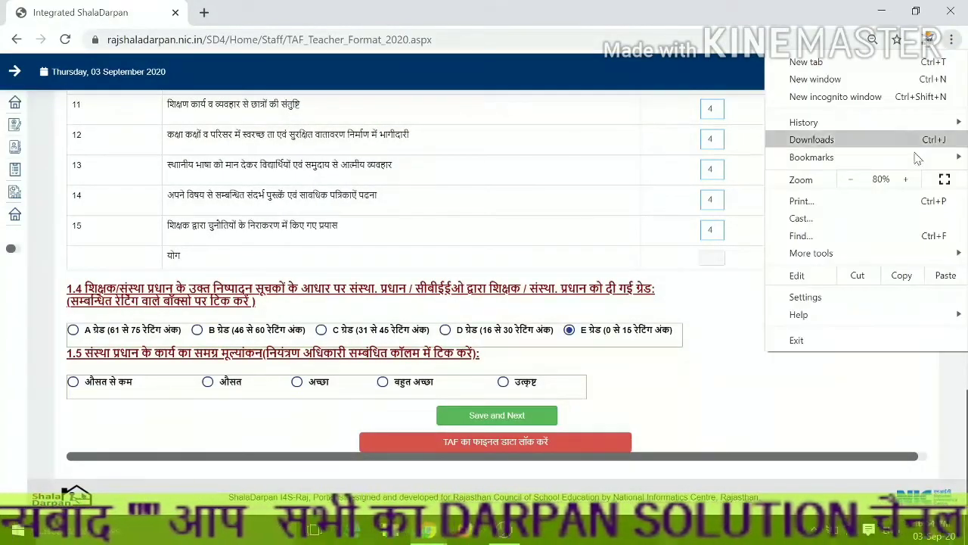
{"action": "left_click", "coordinate": [909, 179]}
{"action": "left_click", "coordinate": [908, 180]}
{"action": "left_click", "coordinate": [909, 179]}
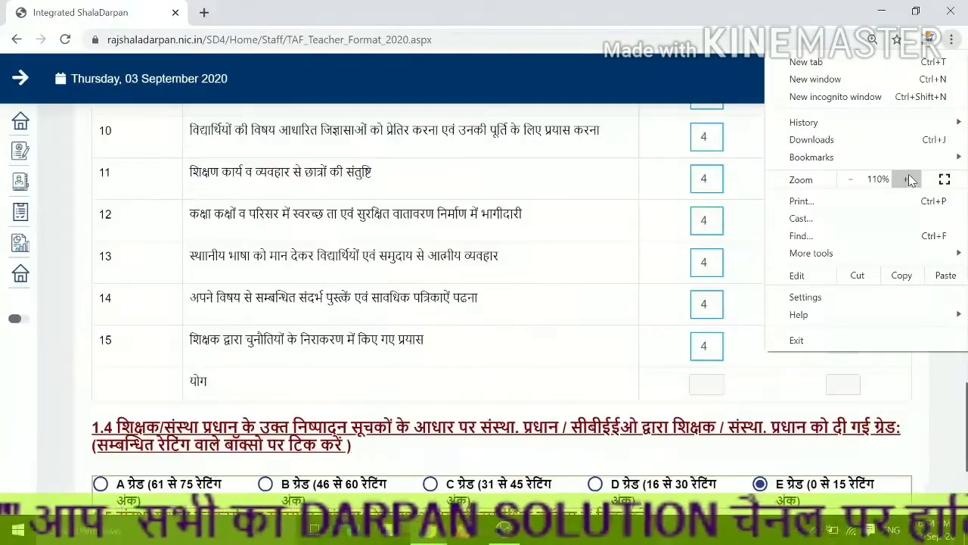
{"action": "left_click", "coordinate": [481, 324]}
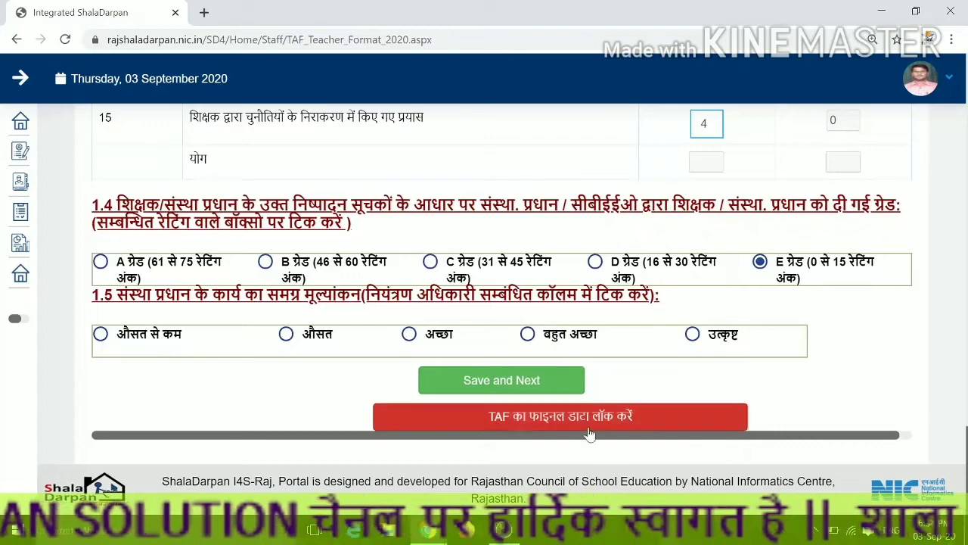
{"action": "left_click", "coordinate": [951, 39]}
{"action": "left_click", "coordinate": [907, 180]}
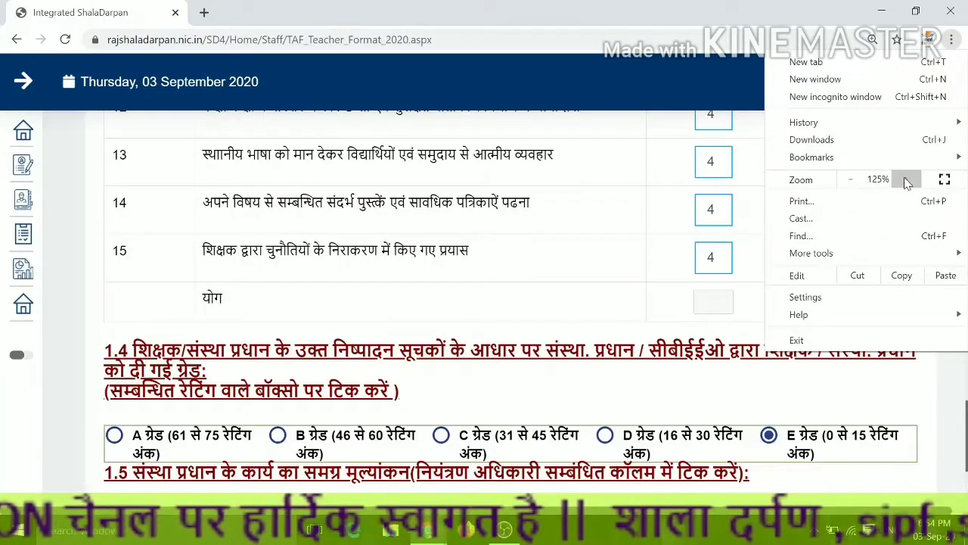
{"action": "left_click", "coordinate": [406, 322]}
{"action": "scroll", "coordinate": [408, 340], "scroll_direction": "down", "scroll_amount": 3}
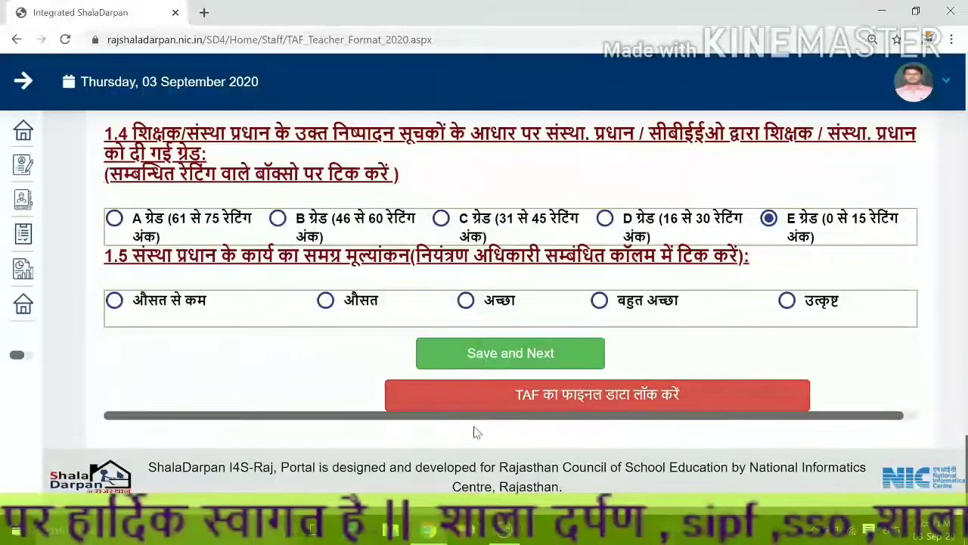
Reset the page zoom to 100% and bring sections 1.4 and 1.5 back into view.
{"action": "left_click", "coordinate": [951, 39]}
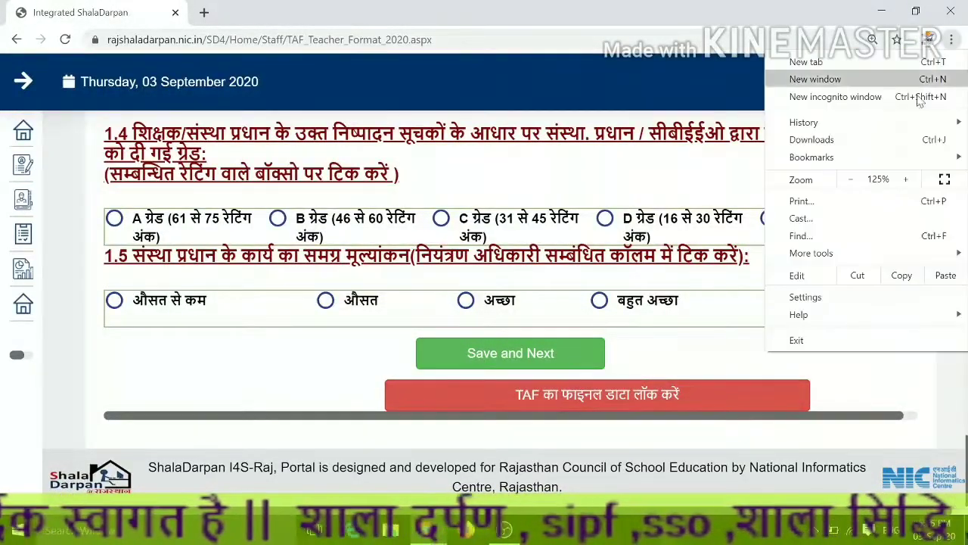
{"action": "left_click", "coordinate": [852, 180]}
{"action": "left_click", "coordinate": [852, 180]}
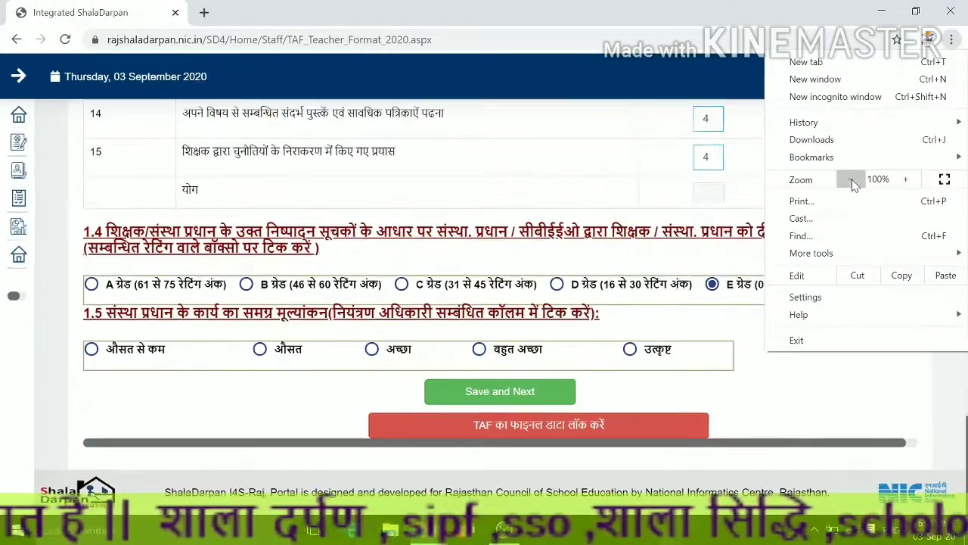
{"action": "left_click", "coordinate": [851, 180]}
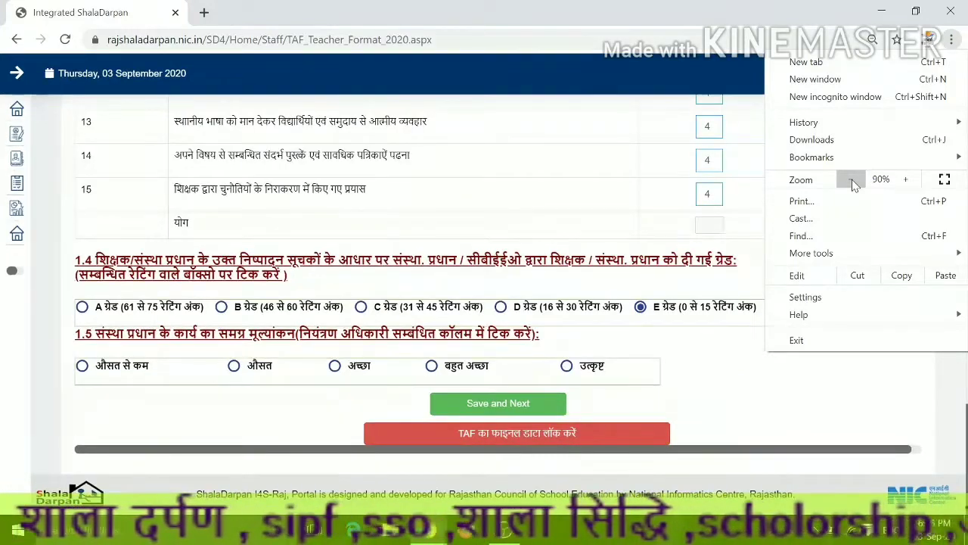
{"action": "left_click", "coordinate": [851, 180]}
{"action": "left_click", "coordinate": [905, 179]}
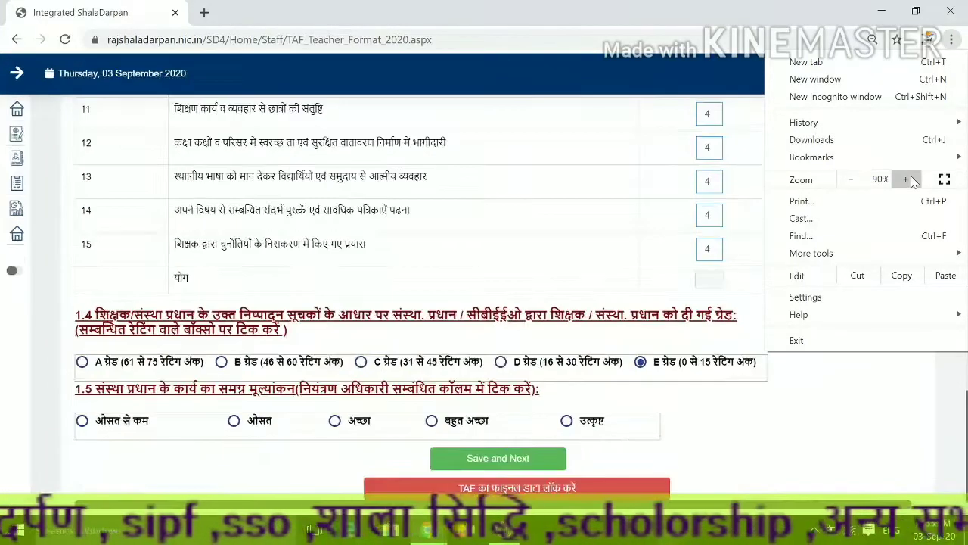
{"action": "left_click", "coordinate": [905, 180]}
{"action": "left_click", "coordinate": [435, 281]}
{"action": "scroll", "coordinate": [466, 272], "scroll_direction": "down", "scroll_amount": 2}
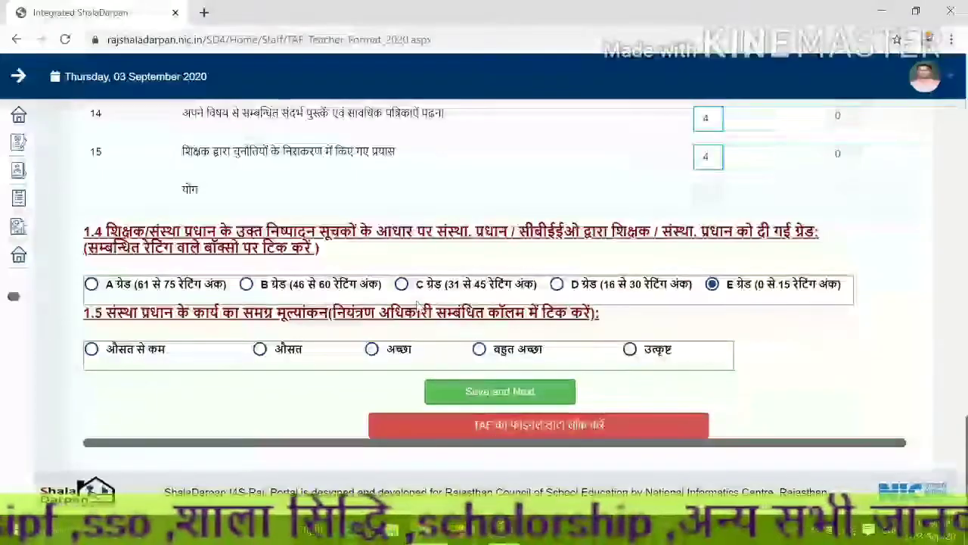
Look back over the section 1.3 ratings and the attendance and deputation entries in section 1.2.
{"action": "mouse_move", "coordinate": [4, 321]}
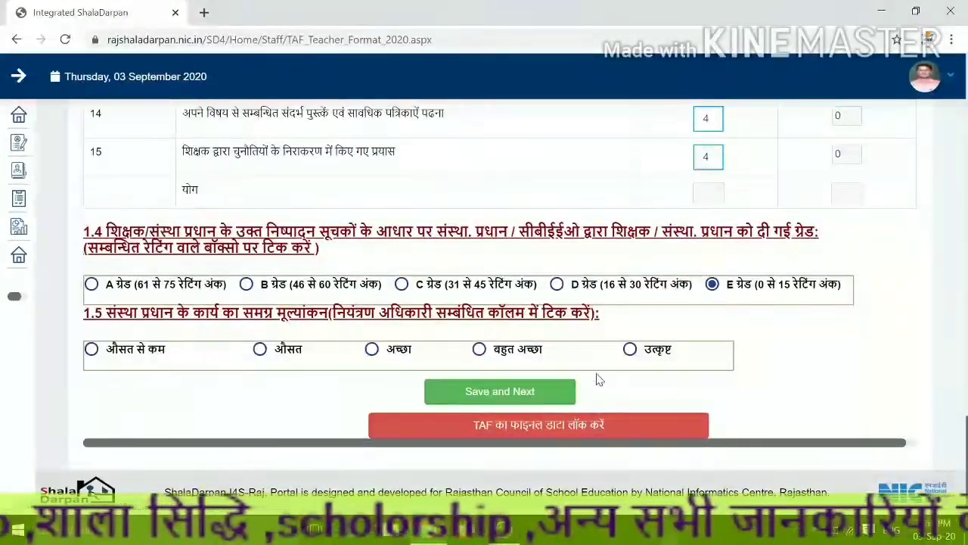
{"action": "scroll", "coordinate": [639, 369], "scroll_direction": "up", "scroll_amount": 3}
{"action": "scroll", "coordinate": [639, 370], "scroll_direction": "up", "scroll_amount": 6}
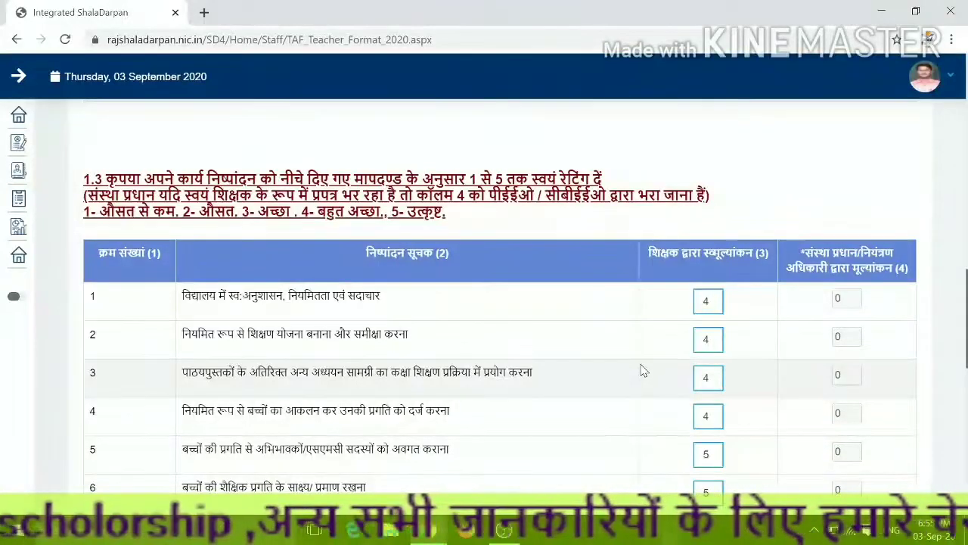
{"action": "scroll", "coordinate": [642, 370], "scroll_direction": "up", "scroll_amount": 4}
{"action": "scroll", "coordinate": [635, 371], "scroll_direction": "up", "scroll_amount": 2}
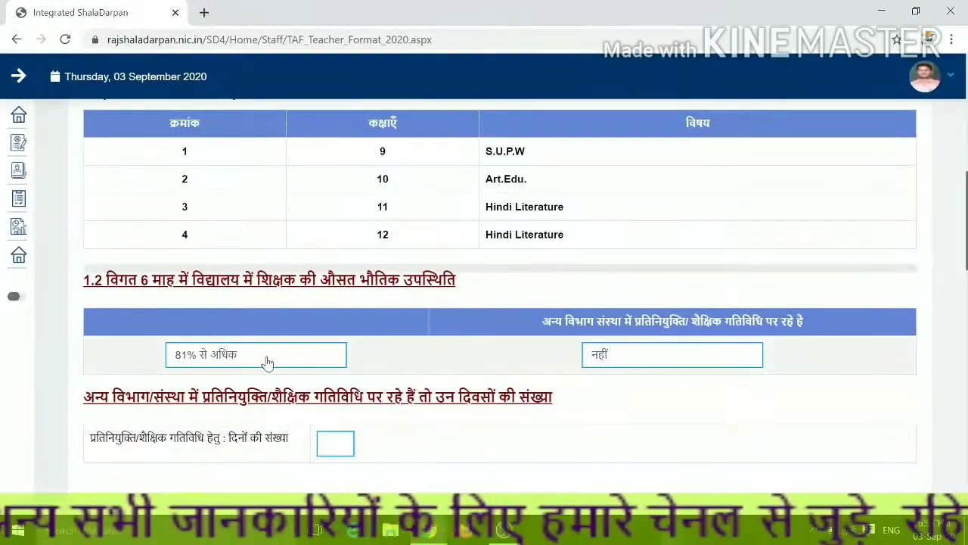
Review the form from the section 1.2 attendance entries through the section 1.3 ratings to sections 1.4 and 1.5.
{"action": "scroll", "coordinate": [272, 370], "scroll_direction": "down", "scroll_amount": 2}
{"action": "scroll", "coordinate": [241, 392], "scroll_direction": "down", "scroll_amount": 3}
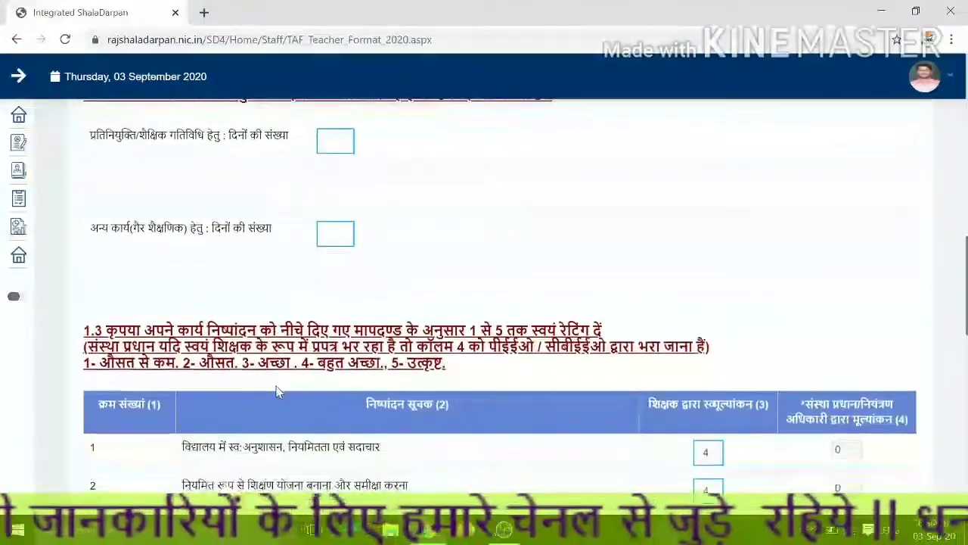
{"action": "scroll", "coordinate": [317, 378], "scroll_direction": "down", "scroll_amount": 4}
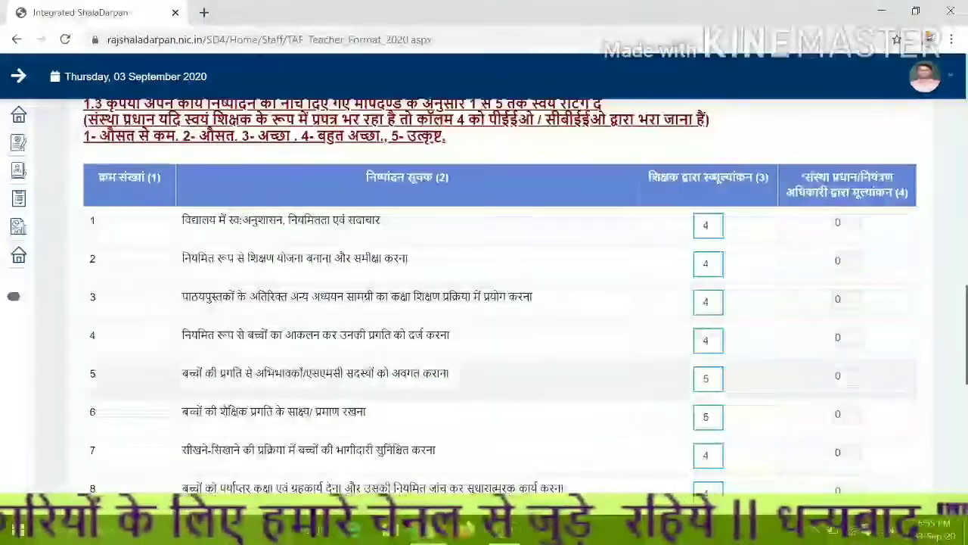
{"action": "scroll", "coordinate": [236, 362], "scroll_direction": "down", "scroll_amount": 3}
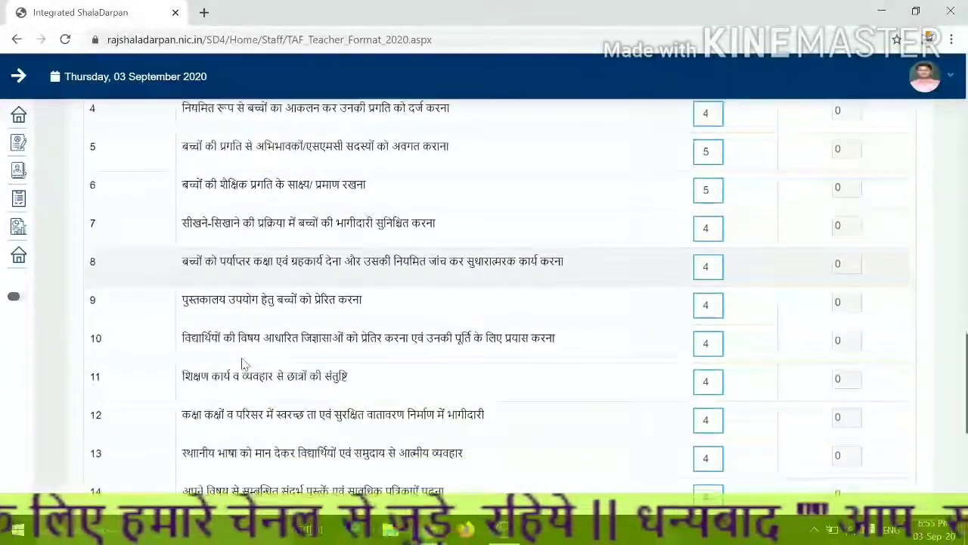
{"action": "scroll", "coordinate": [299, 384], "scroll_direction": "down", "scroll_amount": 2}
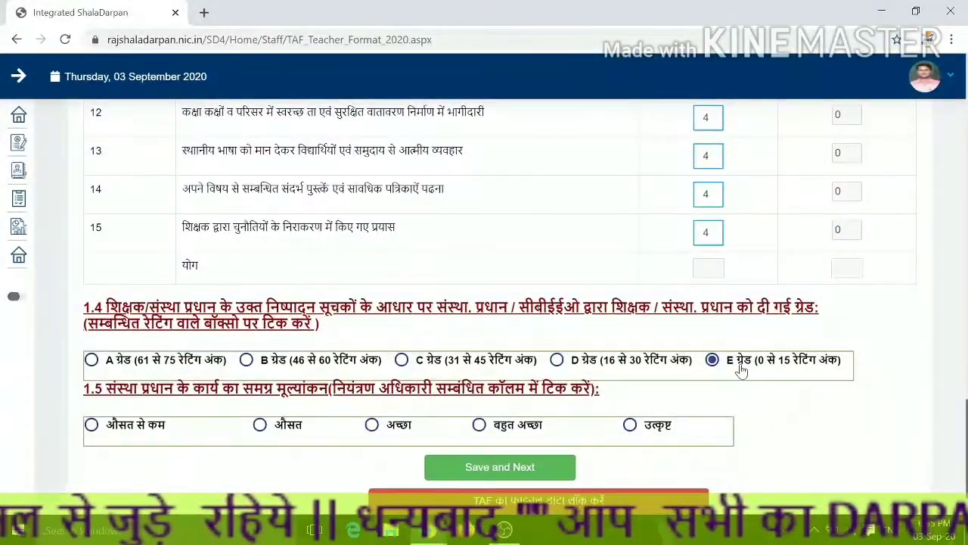
{"action": "scroll", "coordinate": [628, 443], "scroll_direction": "down", "scroll_amount": 2}
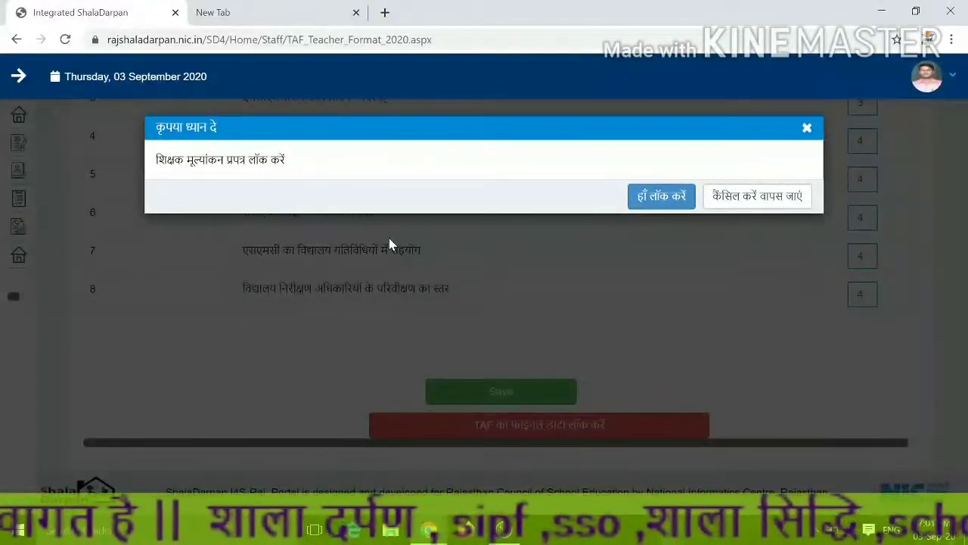
Confirm the final lock of the teacher appraisal form and look through the form down to its closing ratings table.
{"action": "left_click", "coordinate": [660, 196]}
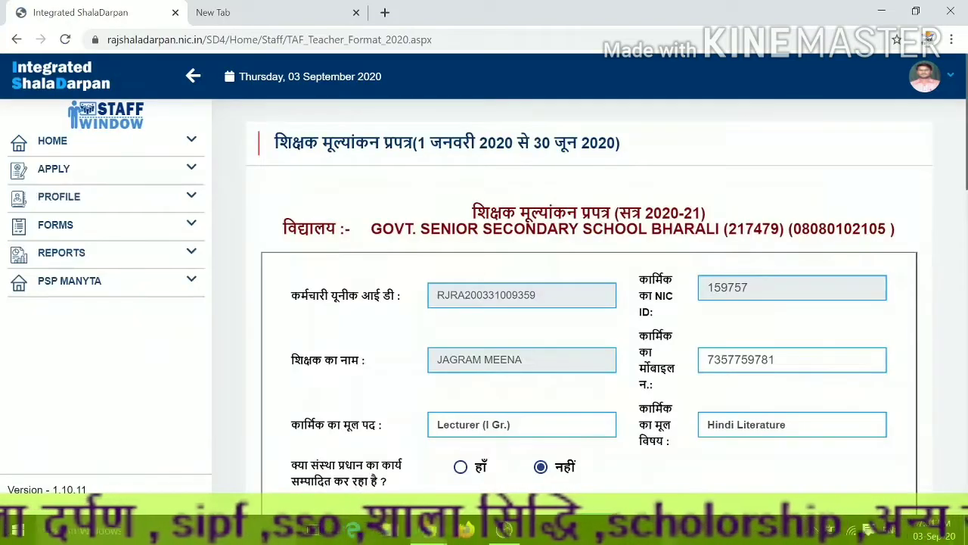
{"action": "scroll", "coordinate": [696, 333], "scroll_direction": "down", "scroll_amount": 4}
{"action": "scroll", "coordinate": [724, 344], "scroll_direction": "down", "scroll_amount": 10}
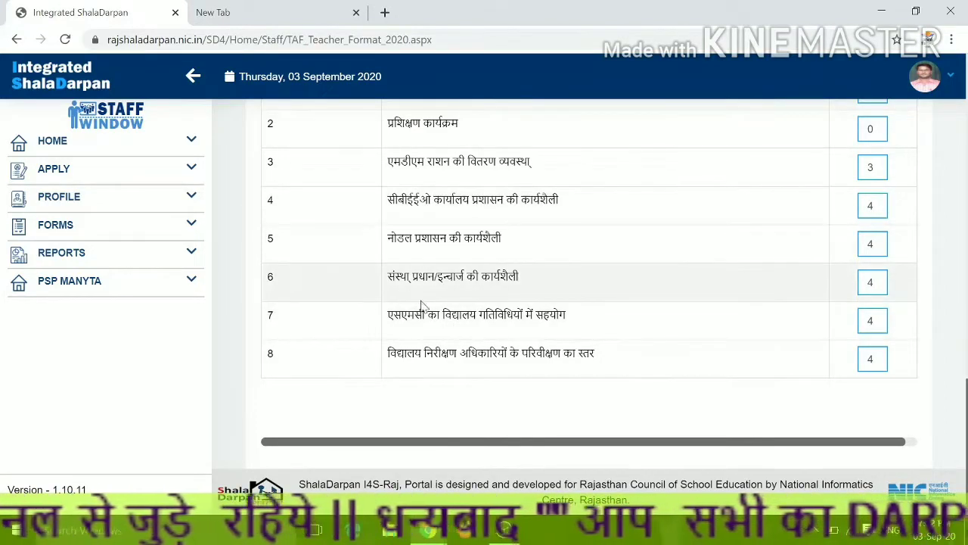
Open भाग 2 of the locked form and check its entries from section 1.6 to the section 1.8 contributions.
{"action": "scroll", "coordinate": [568, 403], "scroll_direction": "up", "scroll_amount": 10}
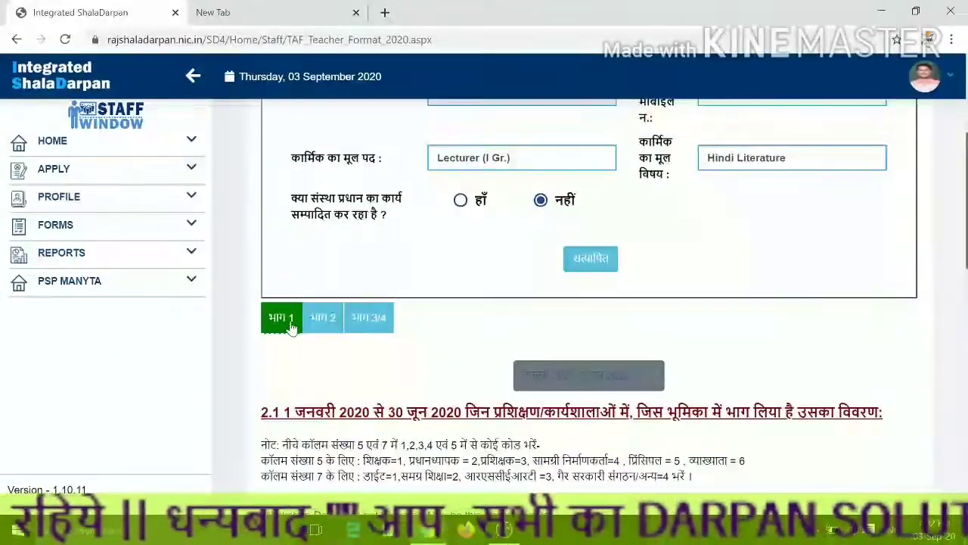
{"action": "left_click", "coordinate": [341, 329]}
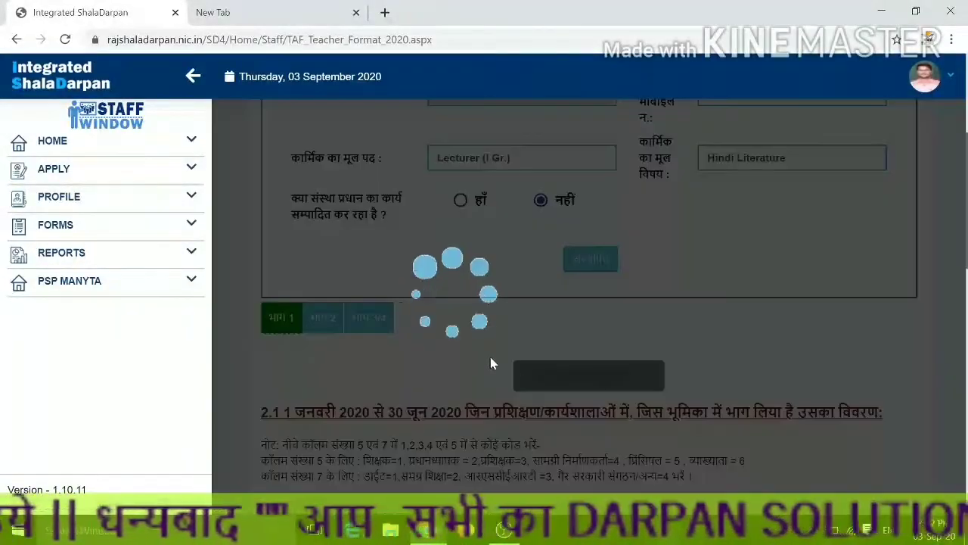
{"action": "scroll", "coordinate": [402, 369], "scroll_direction": "down", "scroll_amount": 1}
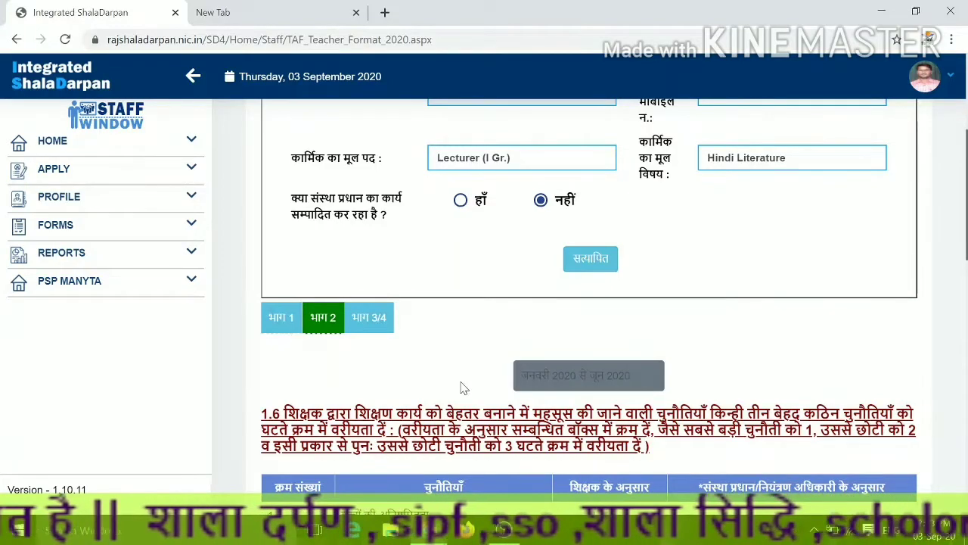
{"action": "scroll", "coordinate": [522, 387], "scroll_direction": "down", "scroll_amount": 15}
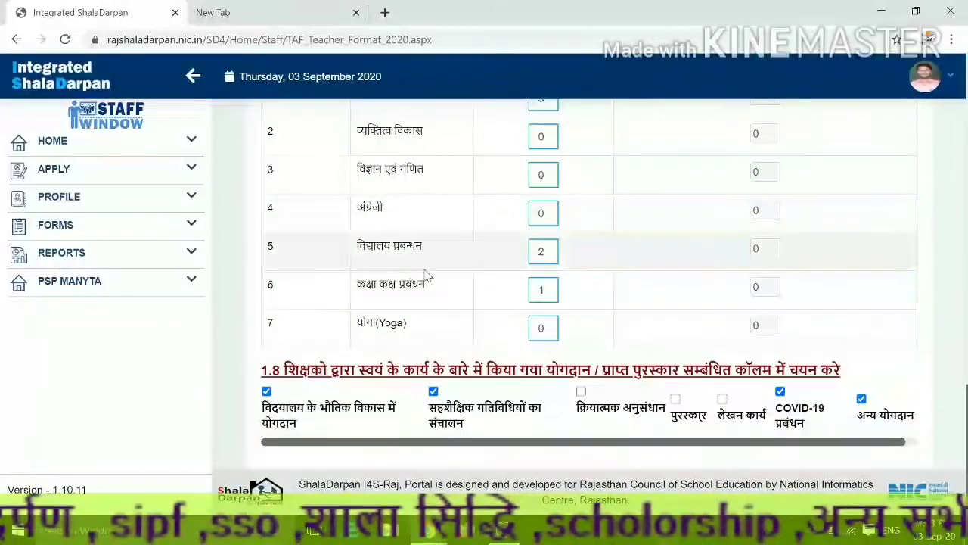
Log out of the staff account.
{"action": "left_click", "coordinate": [939, 72]}
{"action": "left_click", "coordinate": [878, 155]}
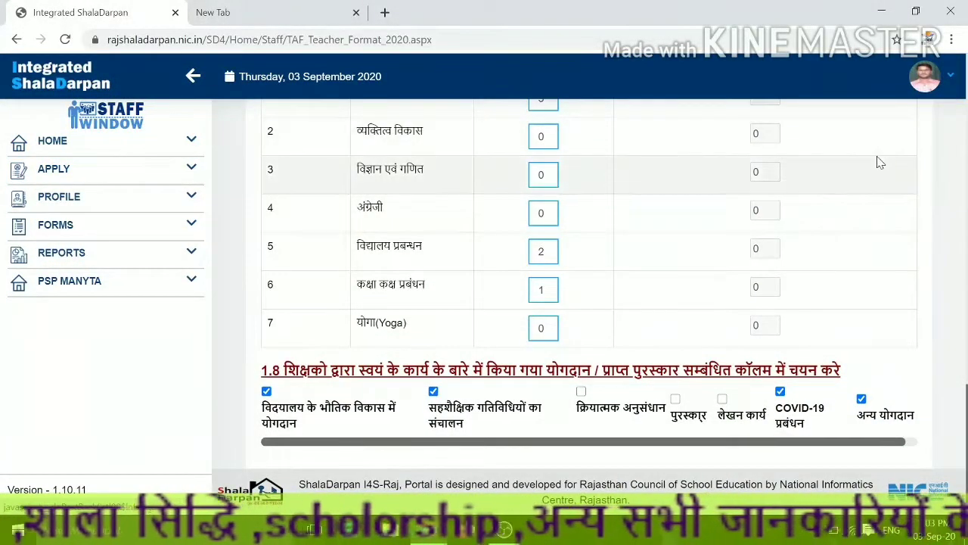